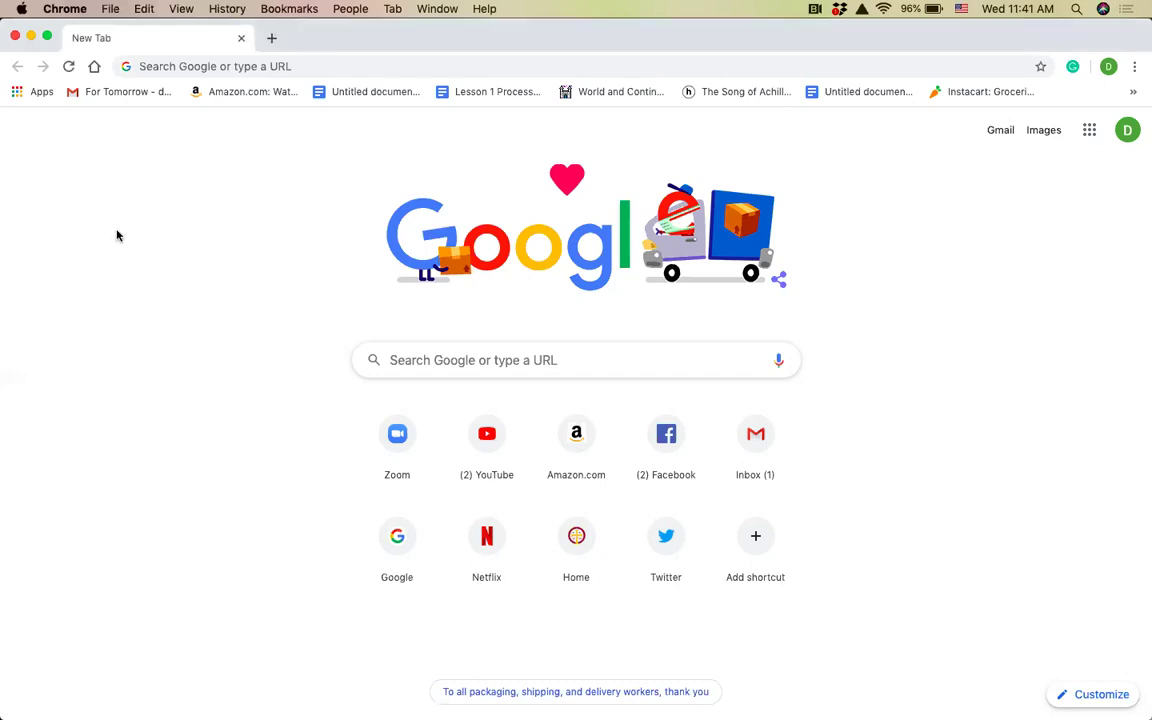
Go to ssconstantineandhelen.org by entering sscons in the address bar and accepting the suggestion.
{"action": "left_click", "coordinate": [169, 67]}
{"action": "left_click", "coordinate": [175, 65]}
{"action": "type", "text": "sscons"}
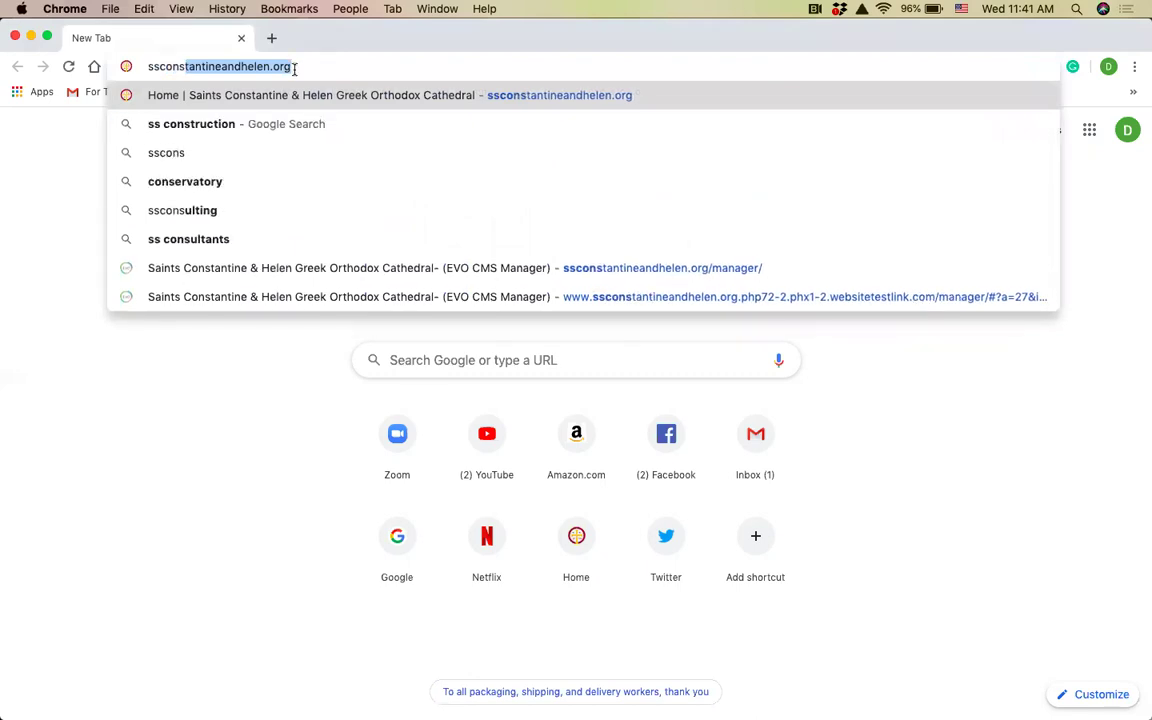
{"action": "key", "text": "Return"}
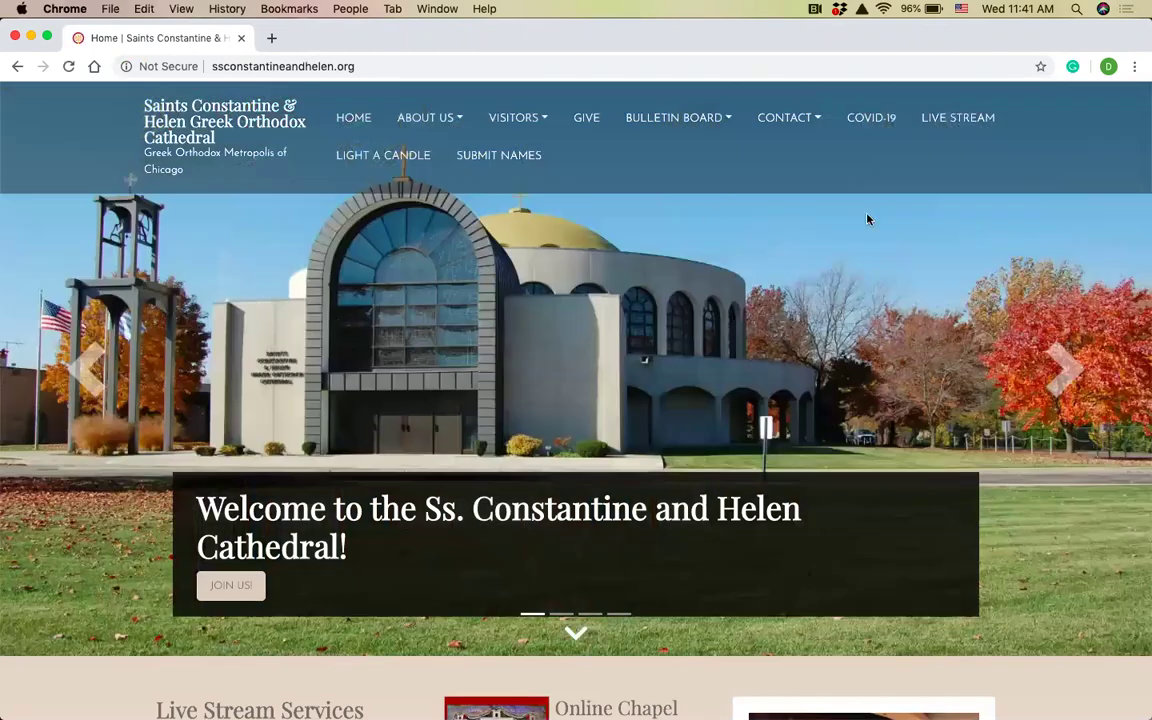
Scroll the homepage and advance the banner slideshow to the next slide.
{"action": "scroll", "coordinate": [1059, 427], "scroll_direction": "down", "scroll_amount": 2}
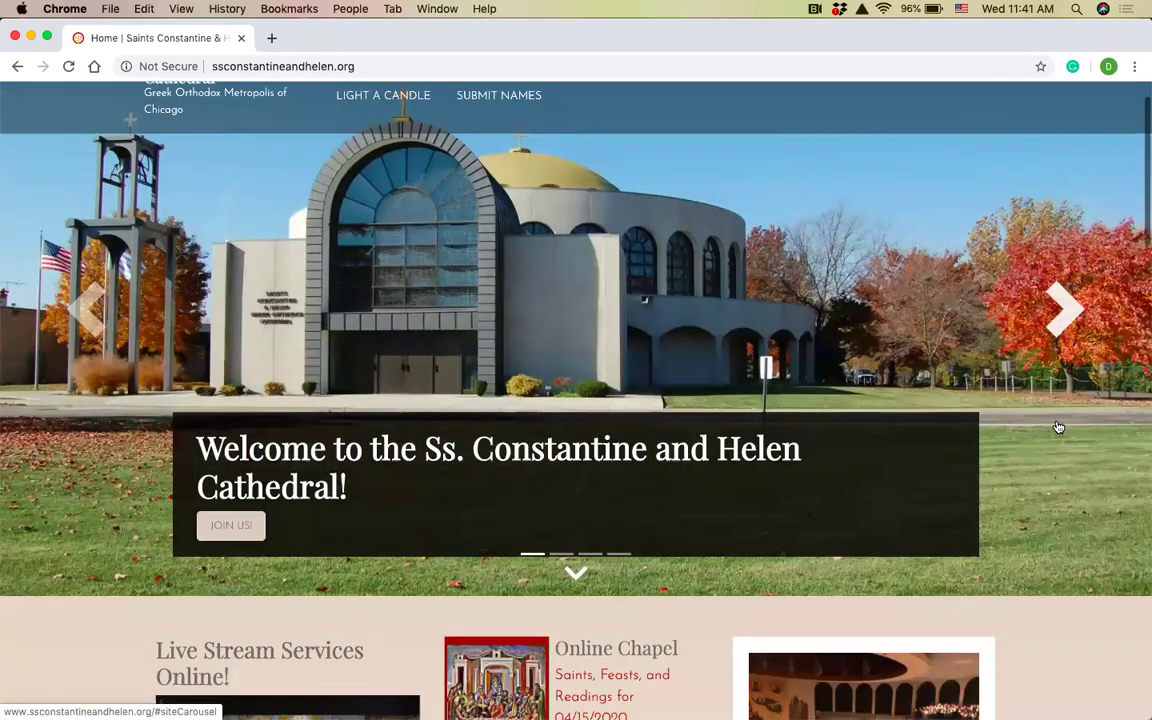
{"action": "scroll", "coordinate": [1059, 427], "scroll_direction": "down", "scroll_amount": 3}
{"action": "scroll", "coordinate": [1059, 427], "scroll_direction": "down", "scroll_amount": 4}
{"action": "scroll", "coordinate": [1059, 427], "scroll_direction": "up", "scroll_amount": 8}
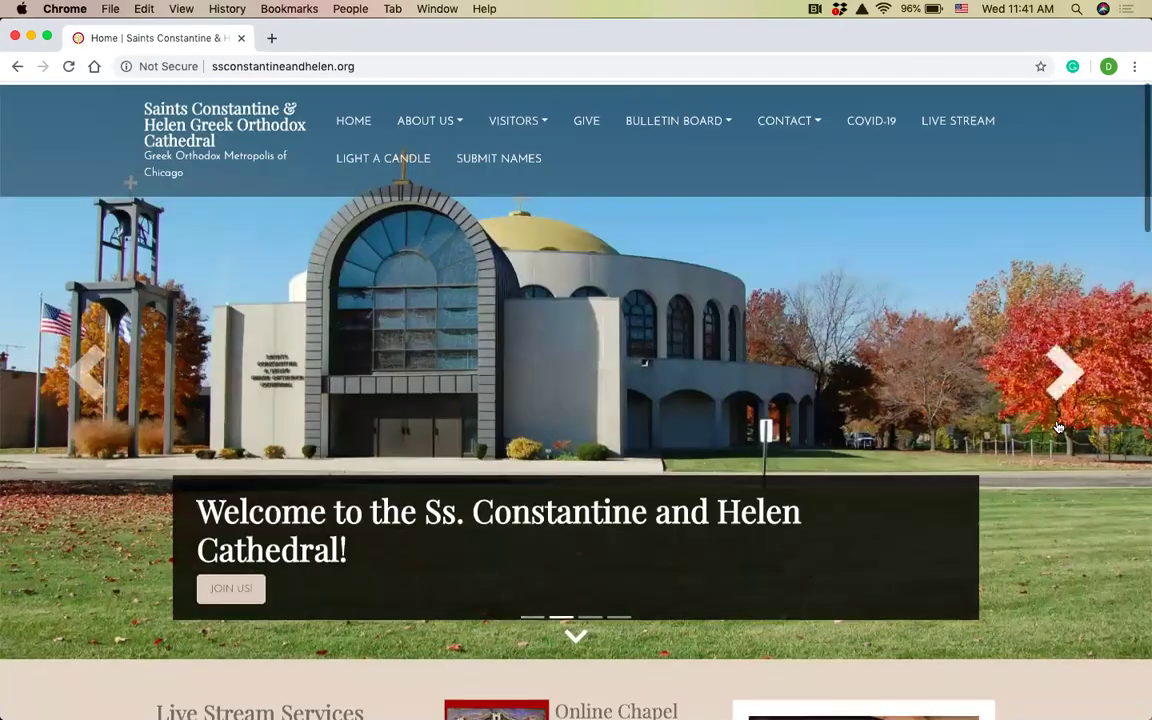
{"action": "left_click", "coordinate": [1059, 427]}
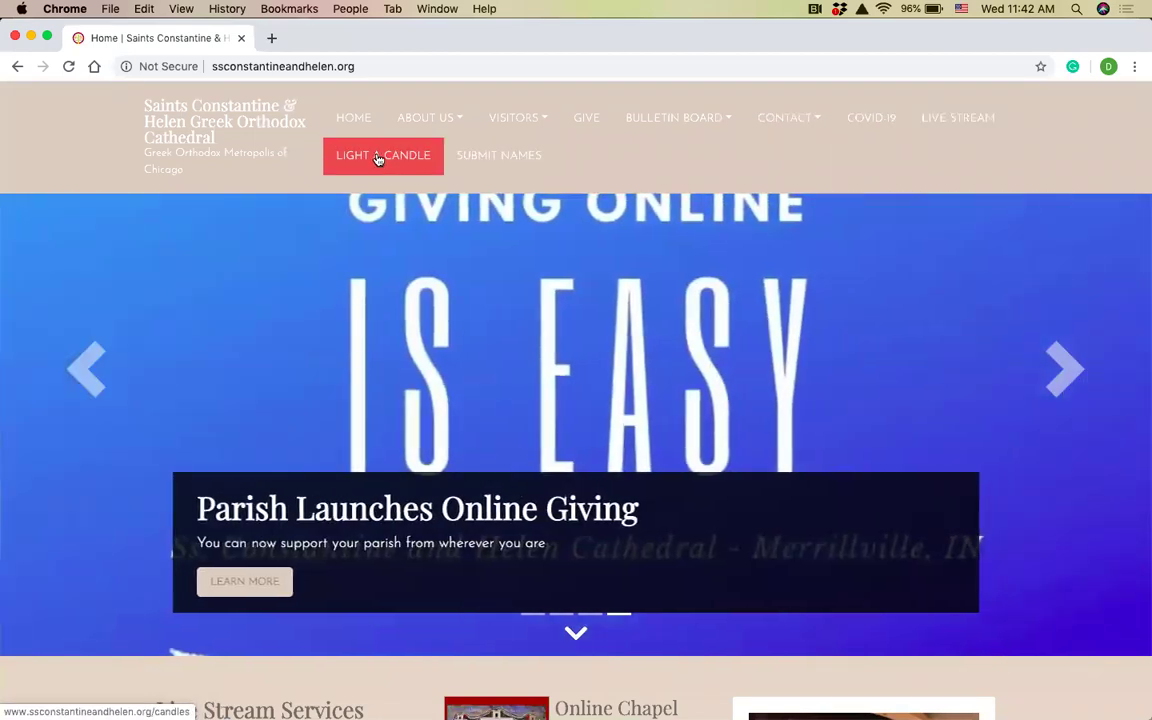
Go to the Light a Candle page and scroll down to the request form.
{"action": "left_click", "coordinate": [381, 159]}
{"action": "scroll", "coordinate": [826, 420], "scroll_direction": "down", "scroll_amount": 1}
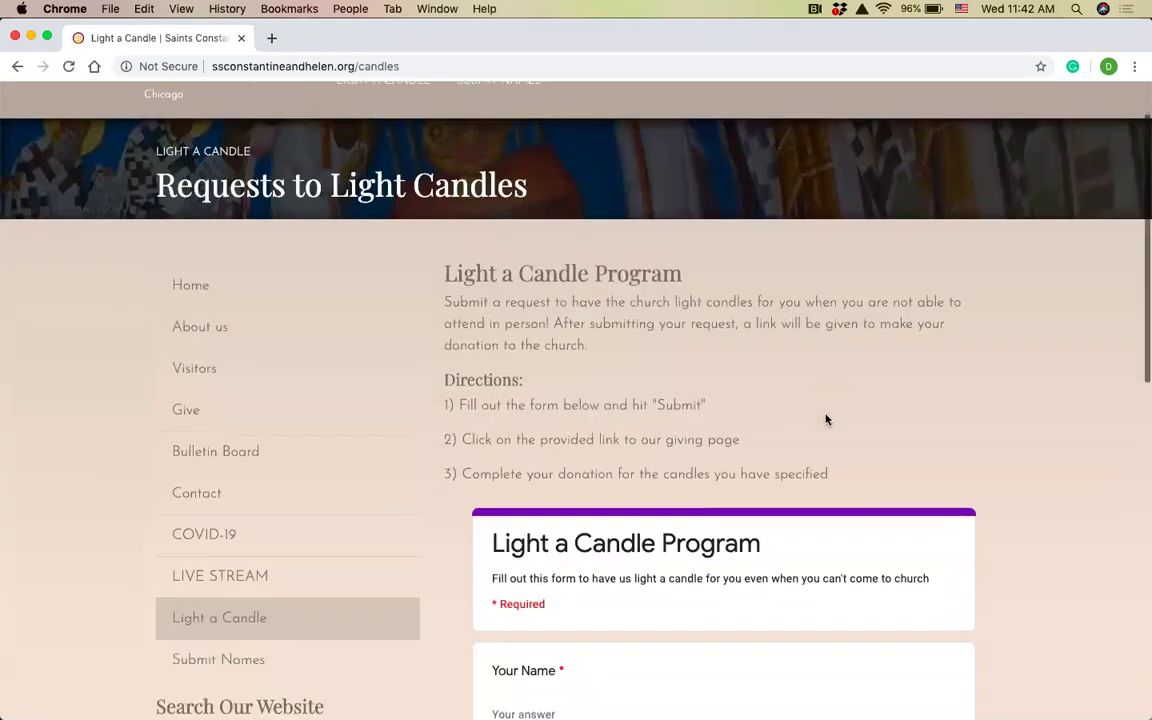
{"action": "scroll", "coordinate": [826, 420], "scroll_direction": "down", "scroll_amount": 1}
{"action": "scroll", "coordinate": [1093, 399], "scroll_direction": "down", "scroll_amount": 2}
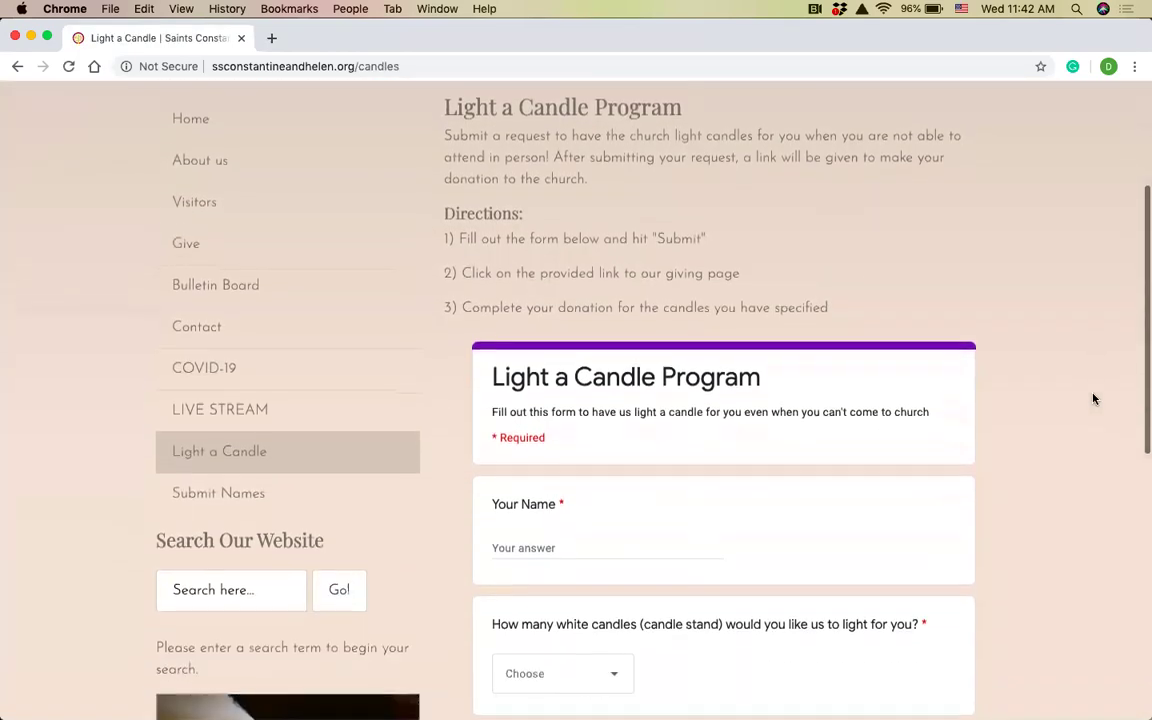
{"action": "scroll", "coordinate": [1093, 399], "scroll_direction": "down", "scroll_amount": 3}
{"action": "scroll", "coordinate": [1093, 399], "scroll_direction": "up", "scroll_amount": 1}
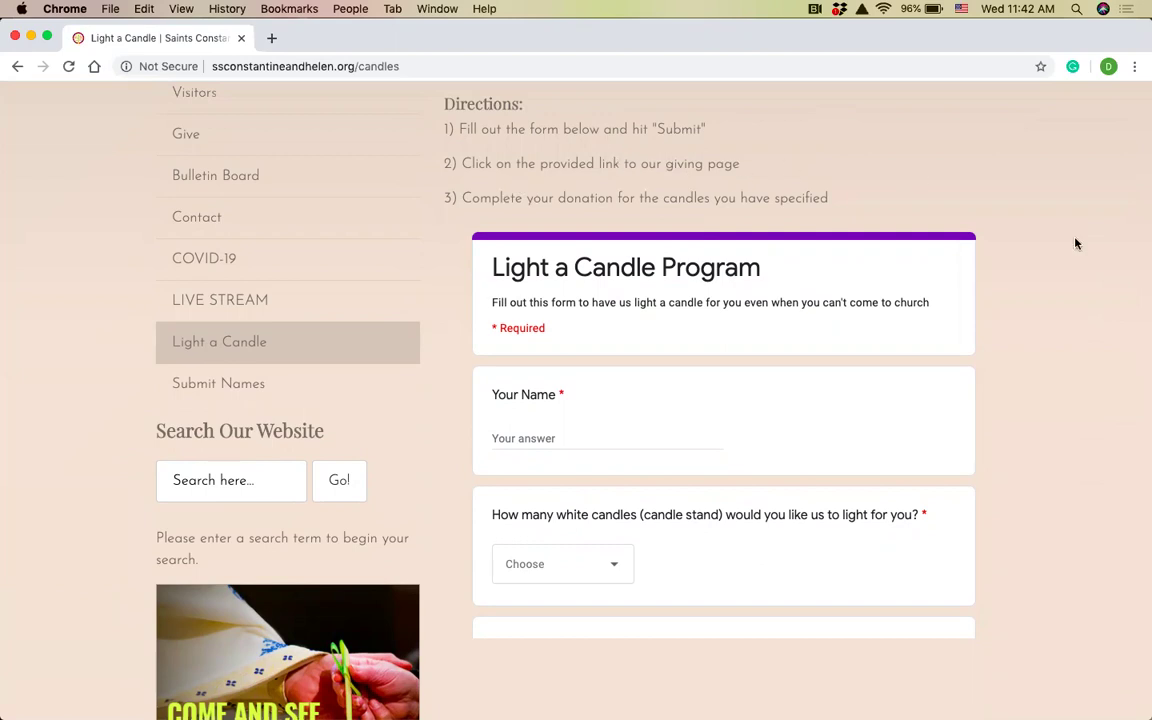
{"action": "scroll", "coordinate": [1076, 243], "scroll_direction": "down", "scroll_amount": 2}
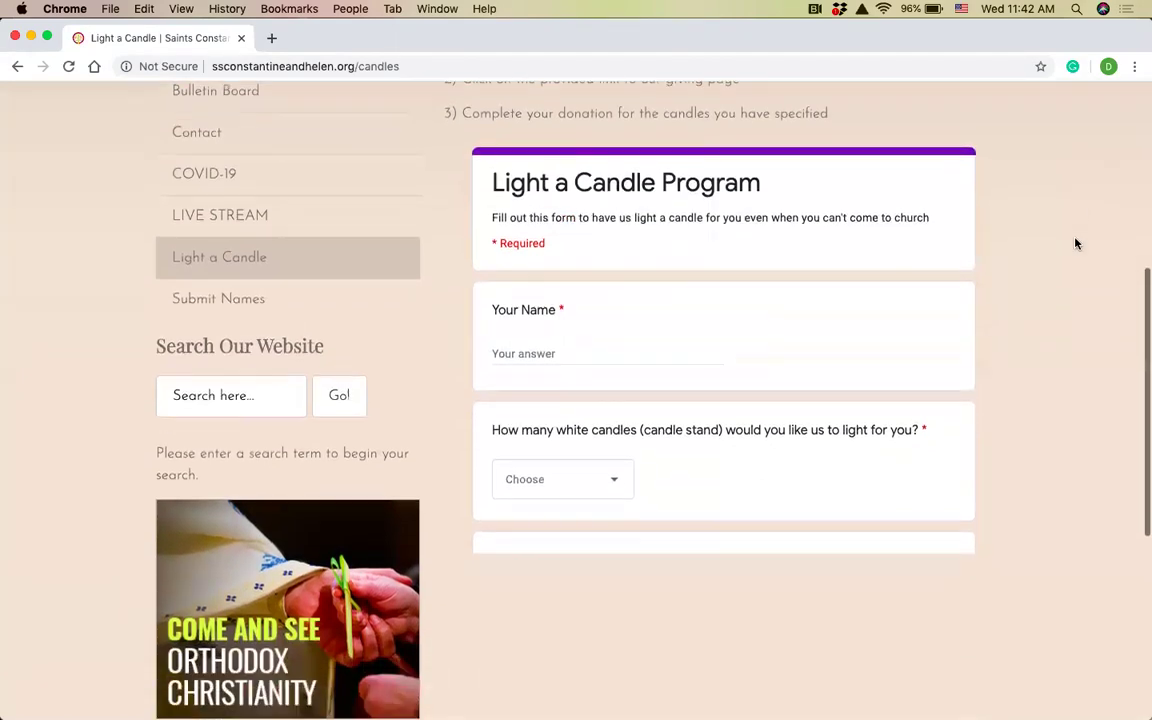
{"action": "scroll", "coordinate": [1076, 243], "scroll_direction": "up", "scroll_amount": 3}
{"action": "scroll", "coordinate": [1076, 243], "scroll_direction": "down", "scroll_amount": 3}
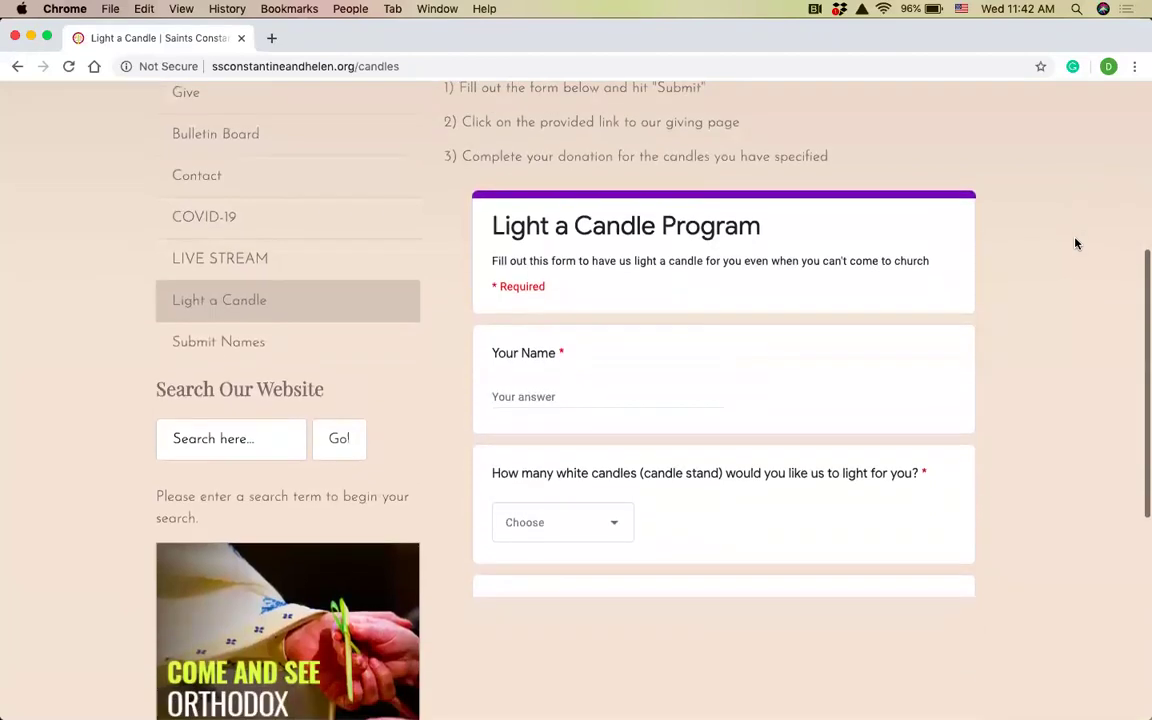
{"action": "scroll", "coordinate": [670, 354], "scroll_direction": "down", "scroll_amount": 1}
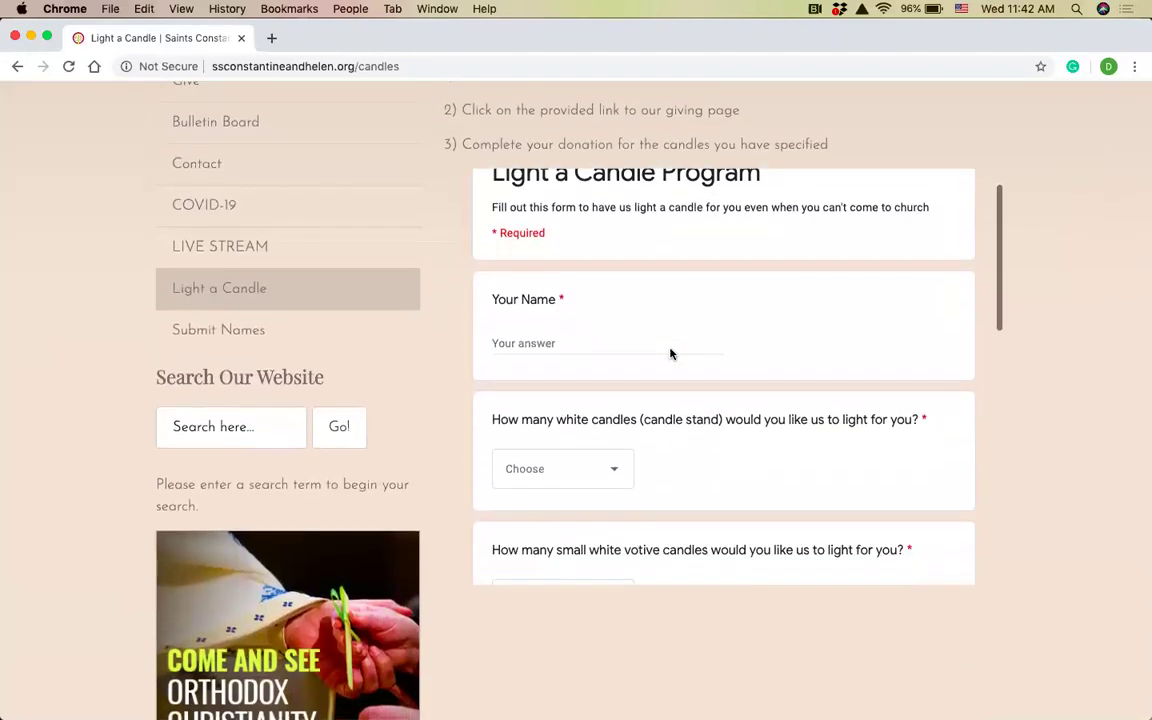
Enter the requester's name in the Your Name field.
{"action": "left_click", "coordinate": [524, 345]}
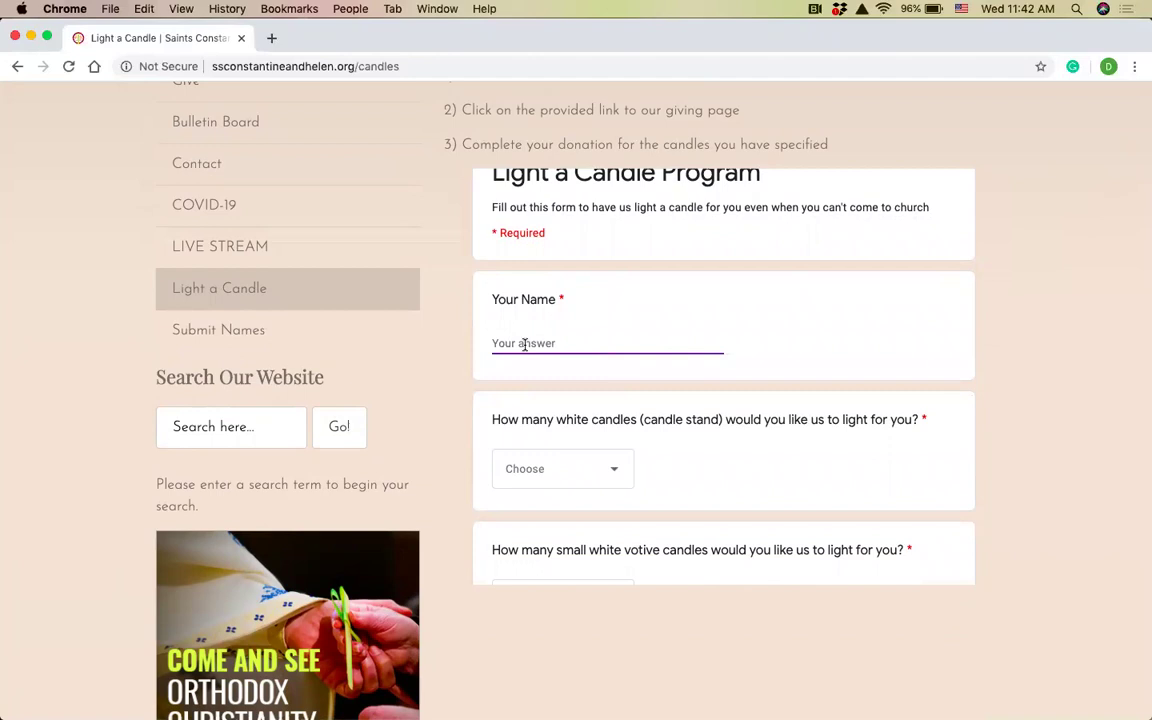
{"action": "type", "text": "Fr>"}
{"action": "key", "text": "BackSpace"}
{"action": "scroll", "coordinate": [555, 400], "scroll_direction": "down", "scroll_amount": 4}
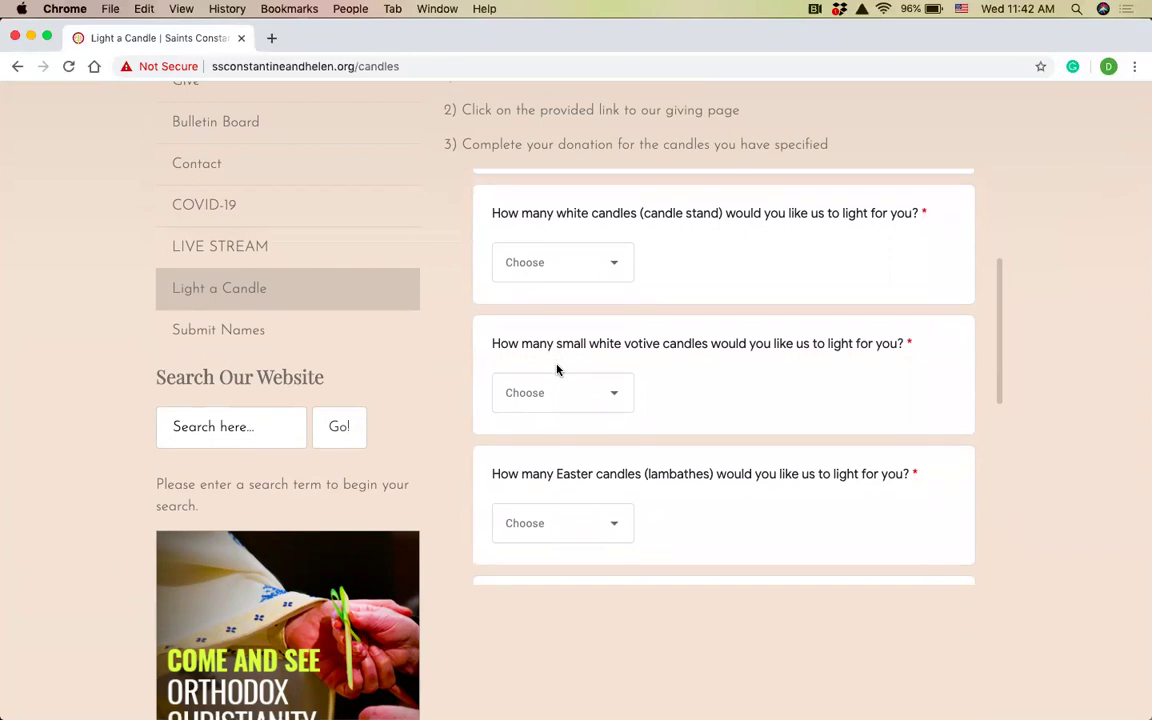
Set the white candle-stand candle count to 1.
{"action": "left_click", "coordinate": [561, 265]}
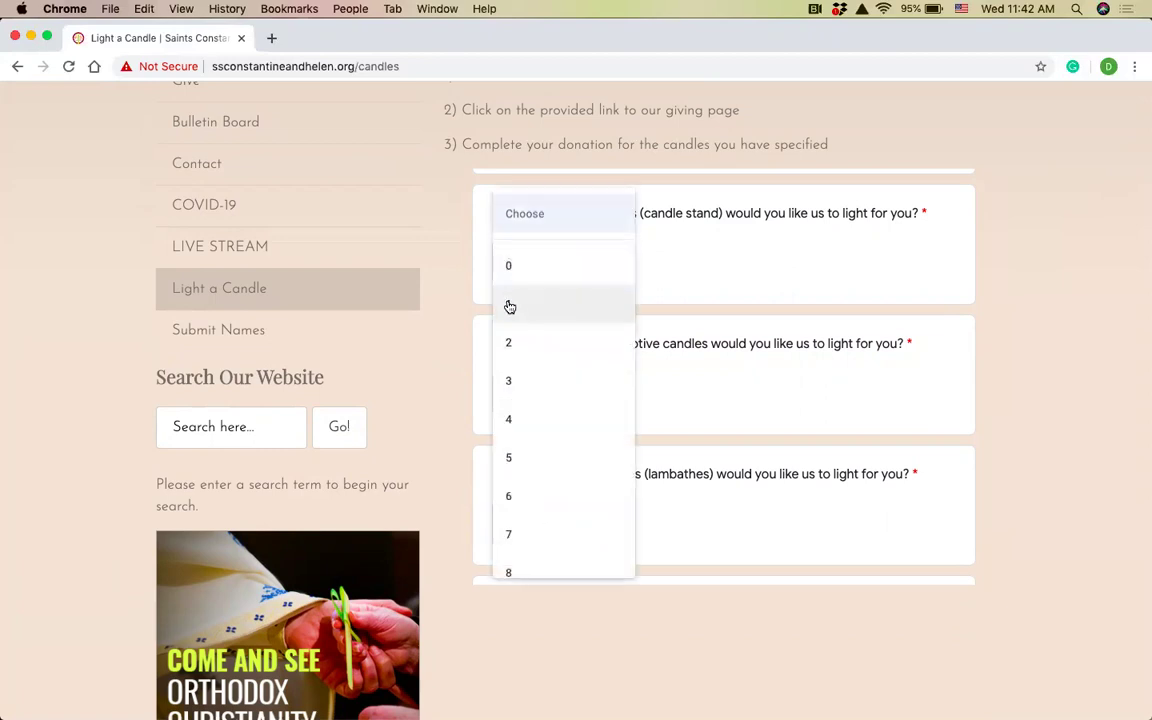
{"action": "left_click", "coordinate": [510, 307]}
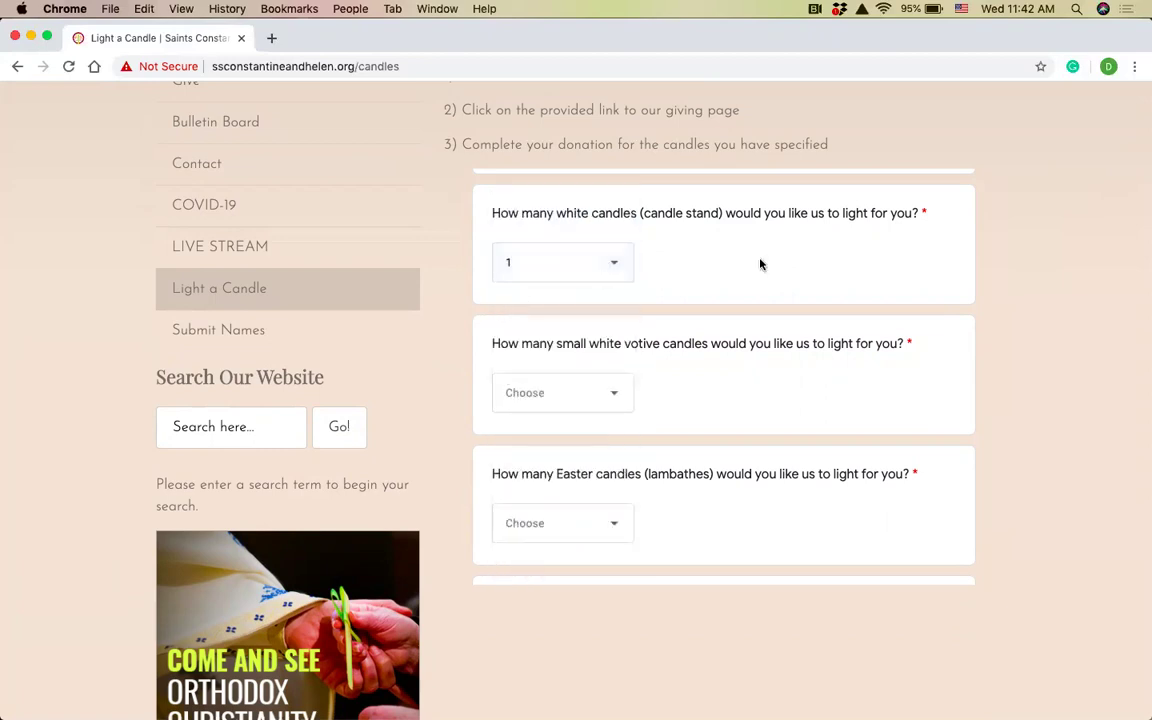
{"action": "left_click", "coordinate": [610, 264]}
{"action": "scroll", "coordinate": [550, 530], "scroll_direction": "down", "scroll_amount": 1}
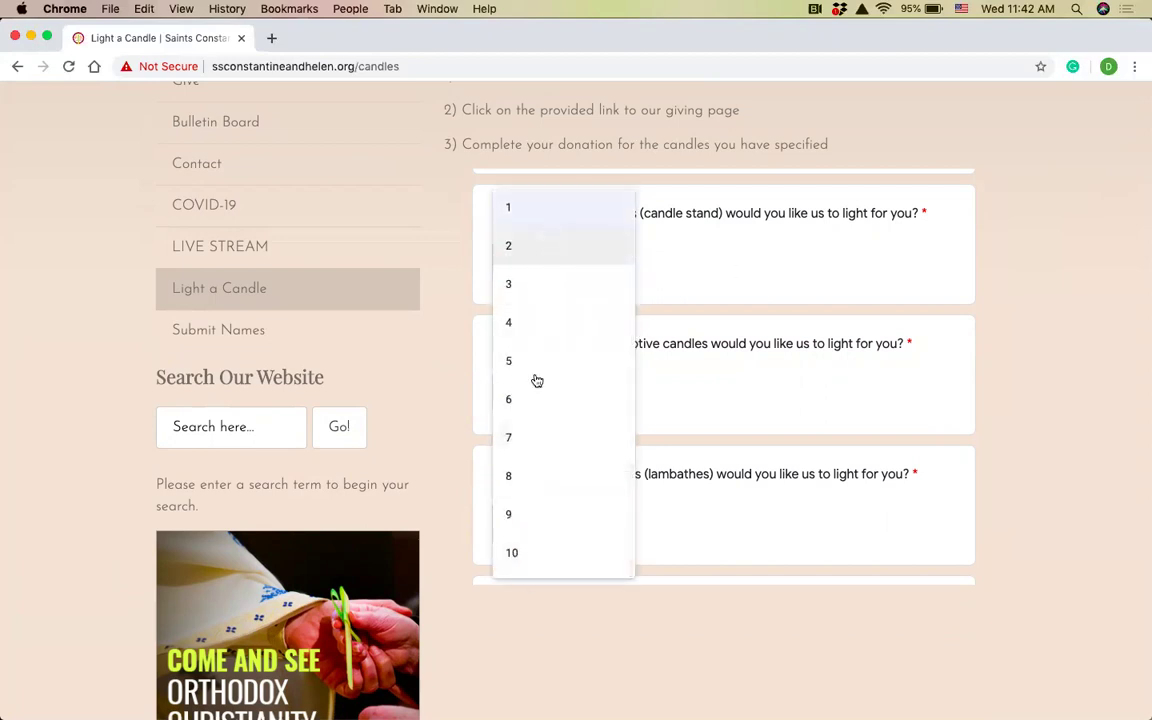
{"action": "left_click", "coordinate": [518, 204]}
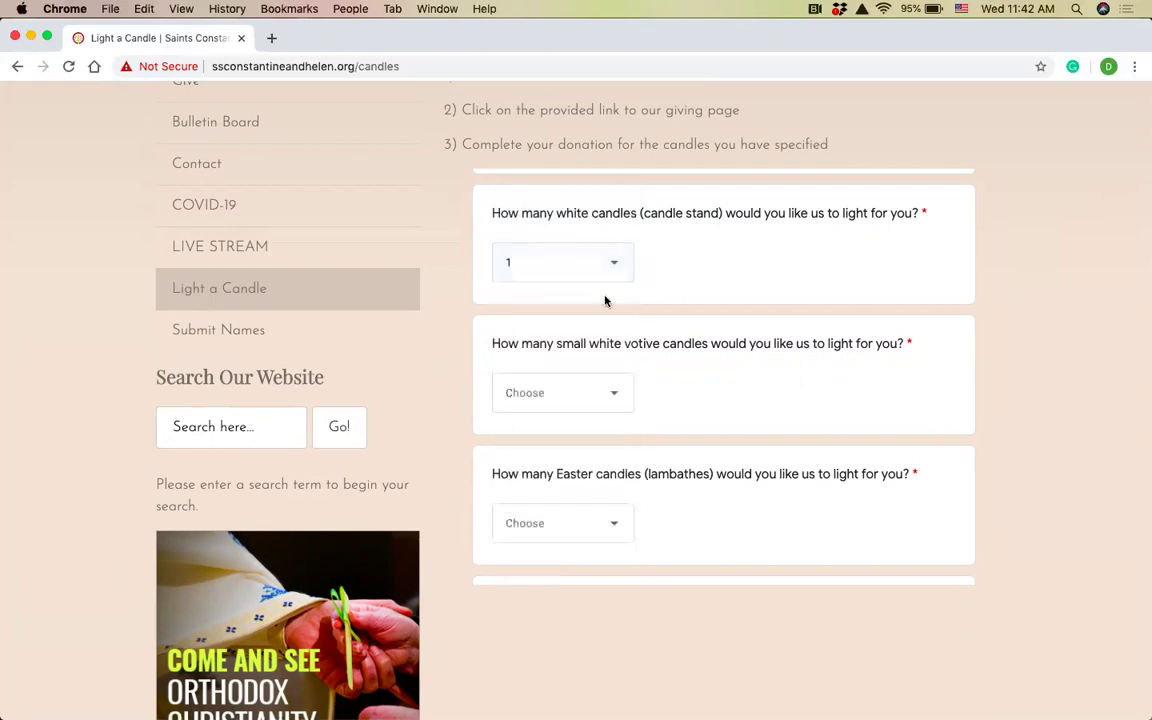
{"action": "scroll", "coordinate": [766, 390], "scroll_direction": "down", "scroll_amount": 1}
{"action": "scroll", "coordinate": [766, 390], "scroll_direction": "down", "scroll_amount": 1}
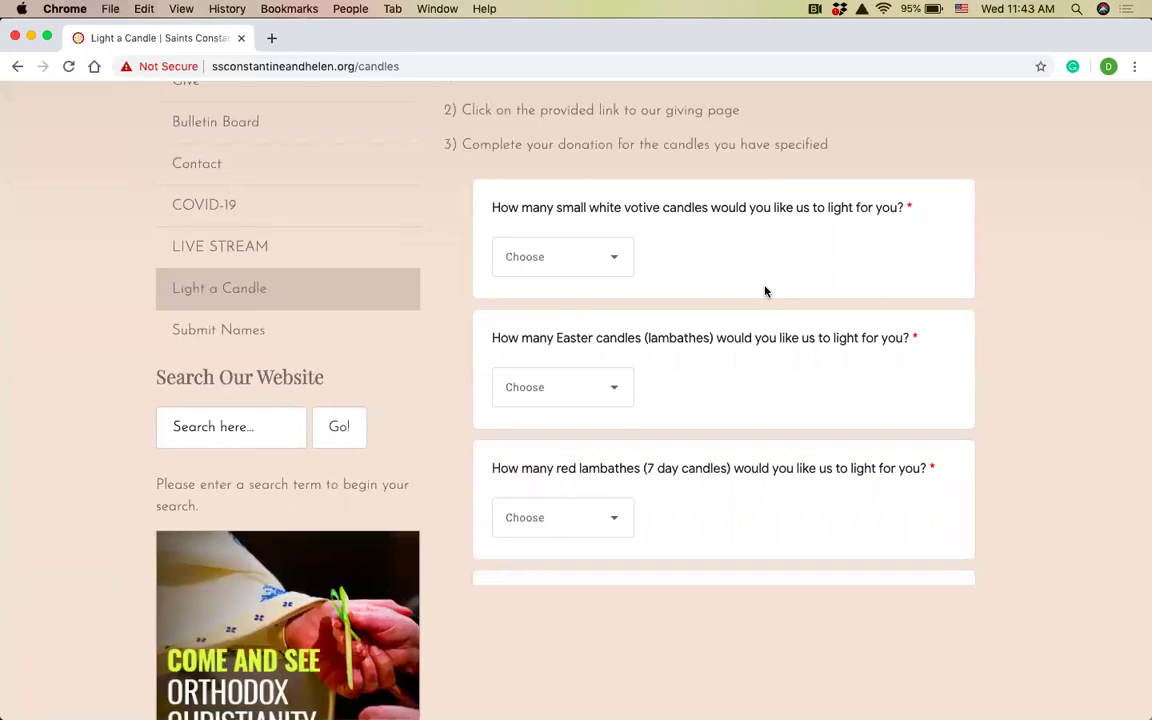
Set small white votive candles to 0, Easter candles to 1, and red lambathes to 0.
{"action": "left_click", "coordinate": [585, 267]}
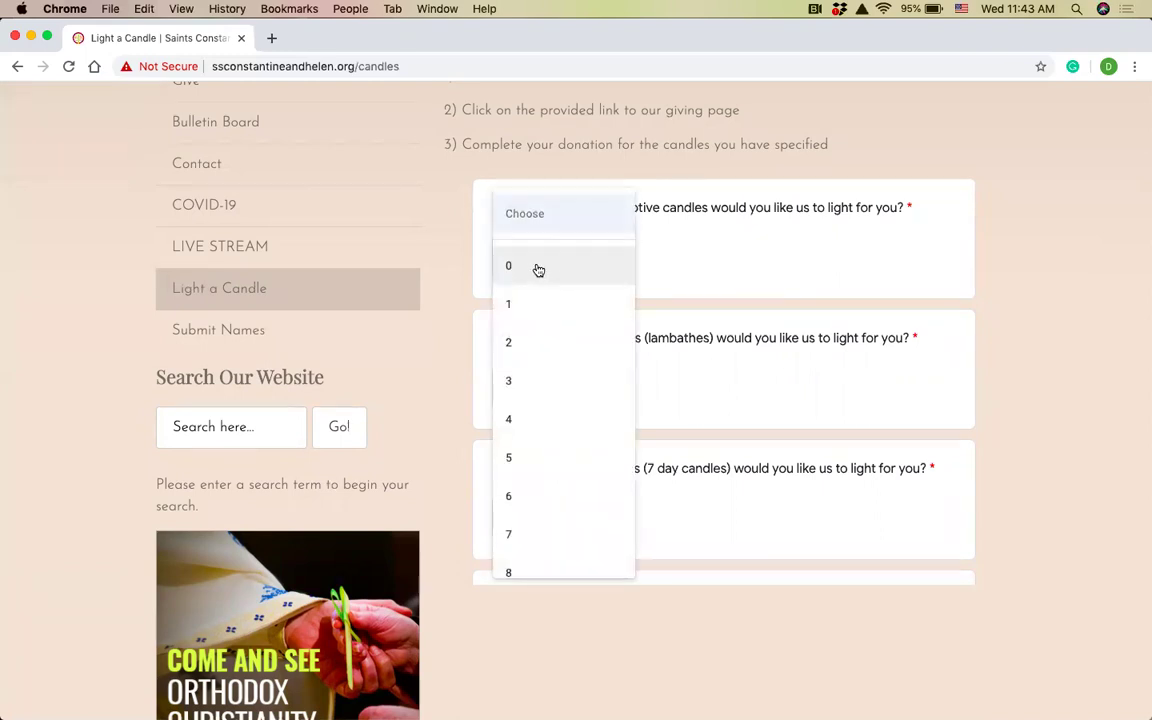
{"action": "left_click", "coordinate": [520, 267]}
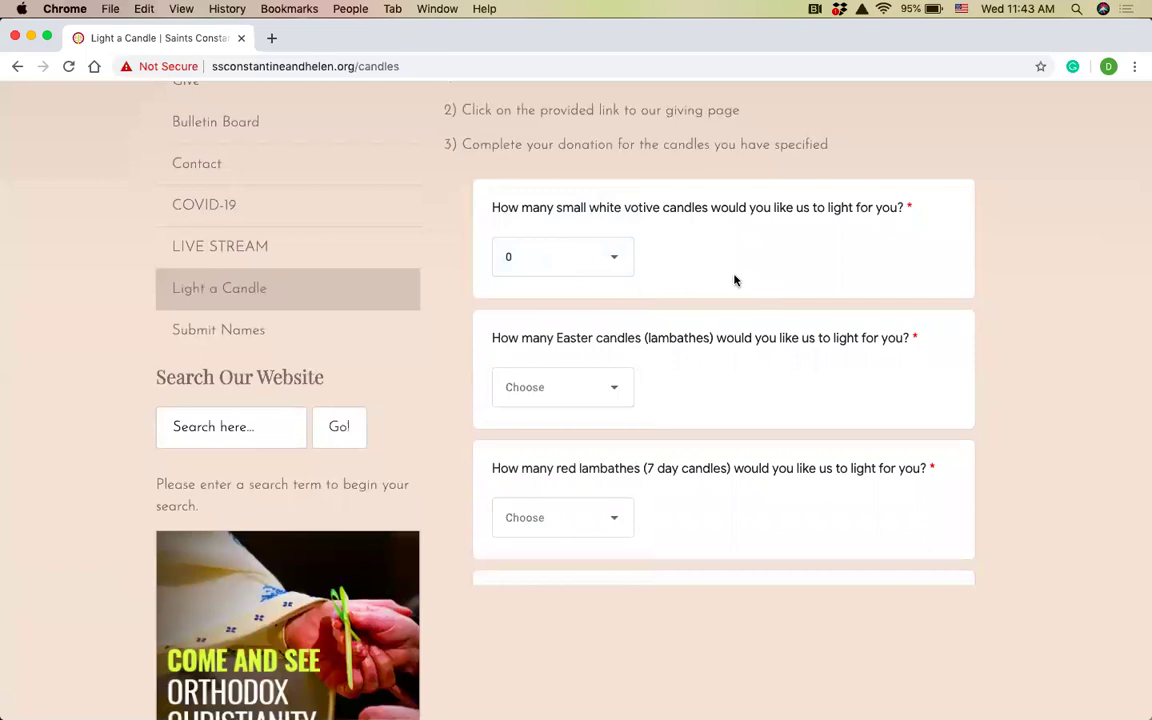
{"action": "scroll", "coordinate": [734, 280], "scroll_direction": "down", "scroll_amount": 3}
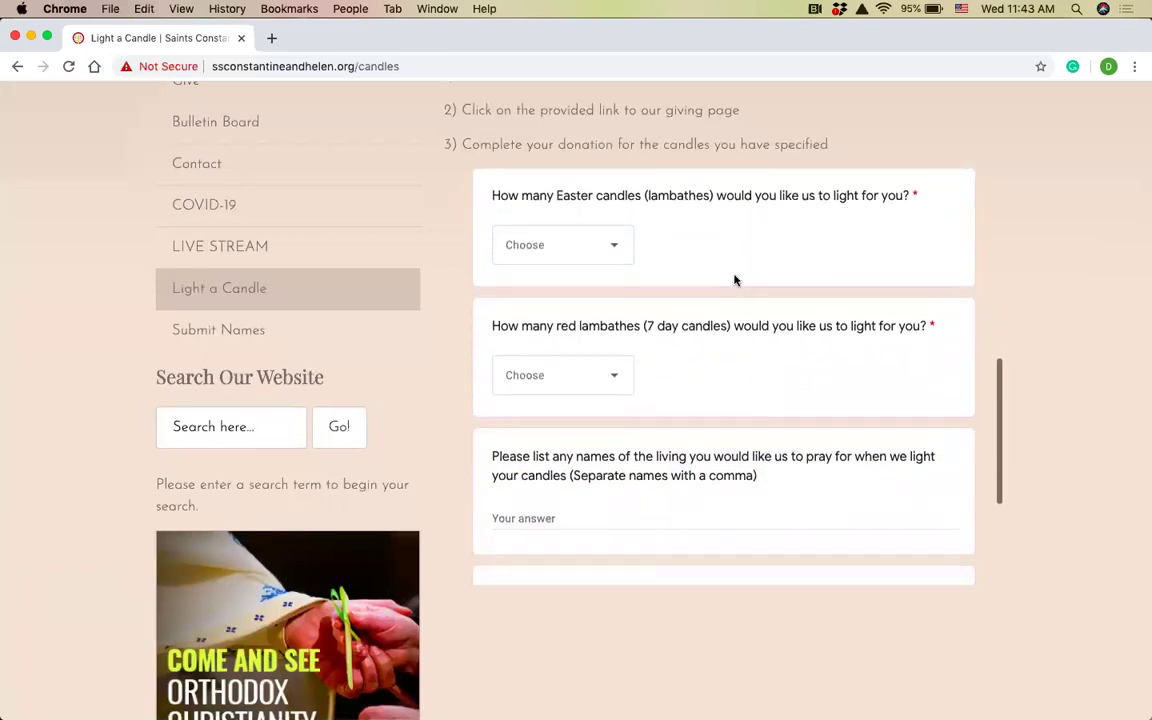
{"action": "left_click", "coordinate": [579, 260]}
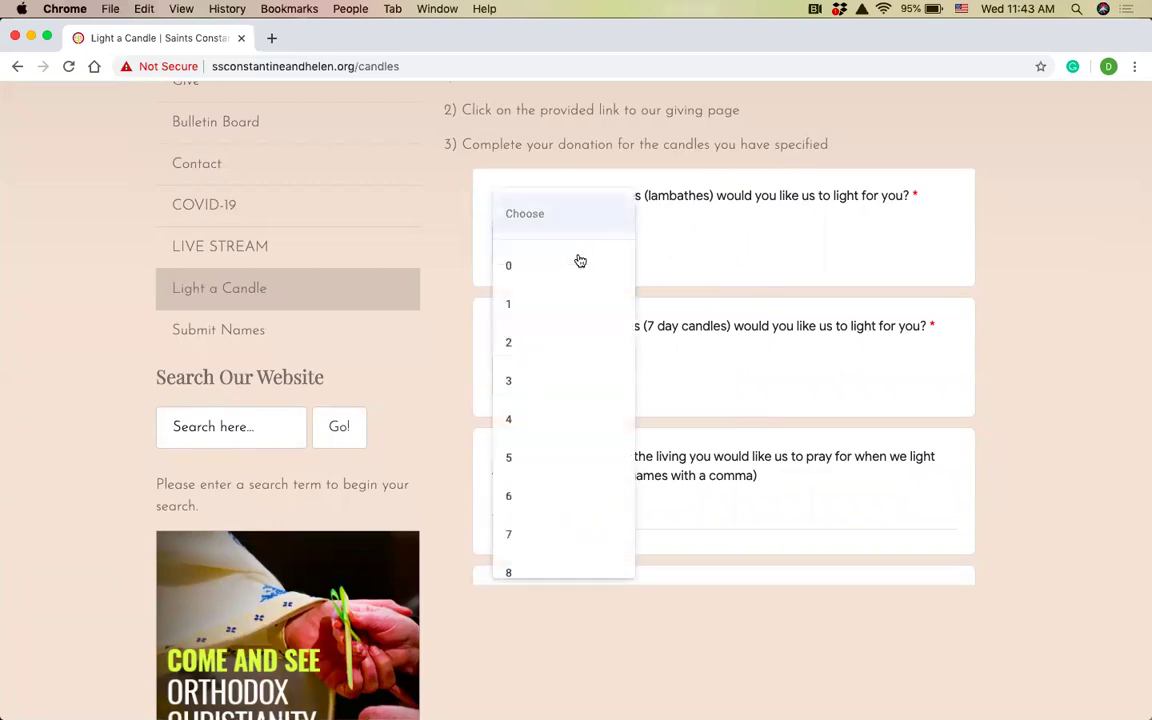
{"action": "left_click", "coordinate": [525, 310]}
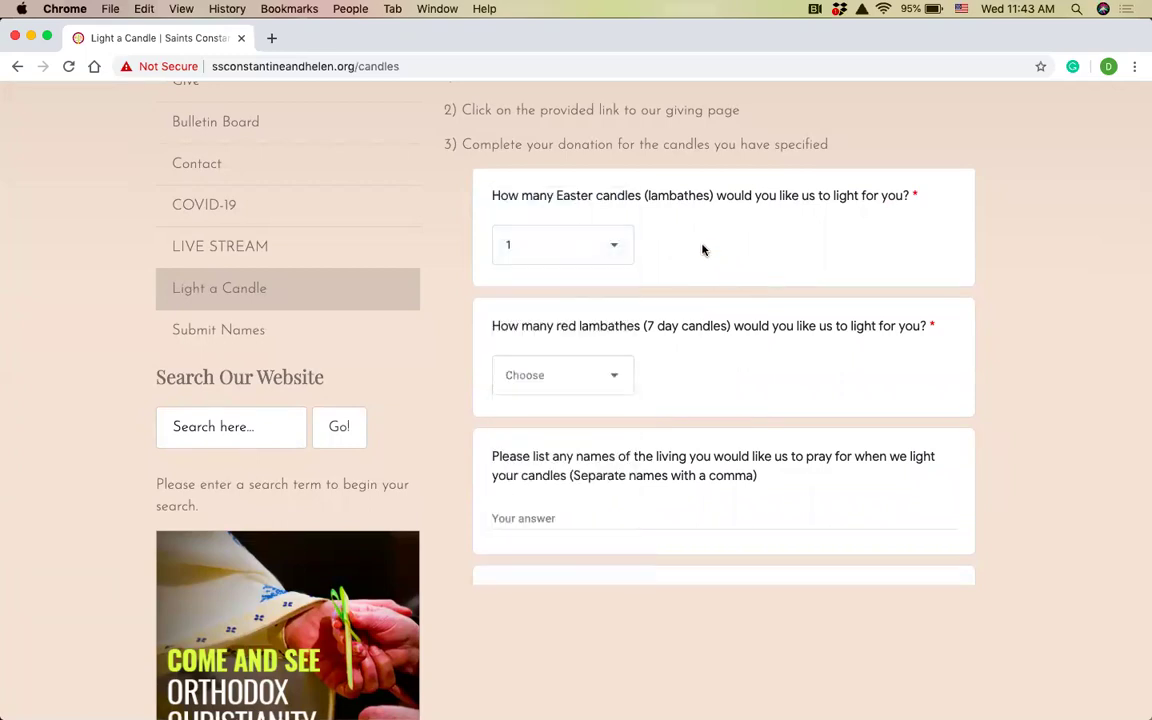
{"action": "scroll", "coordinate": [703, 250], "scroll_direction": "down", "scroll_amount": 3}
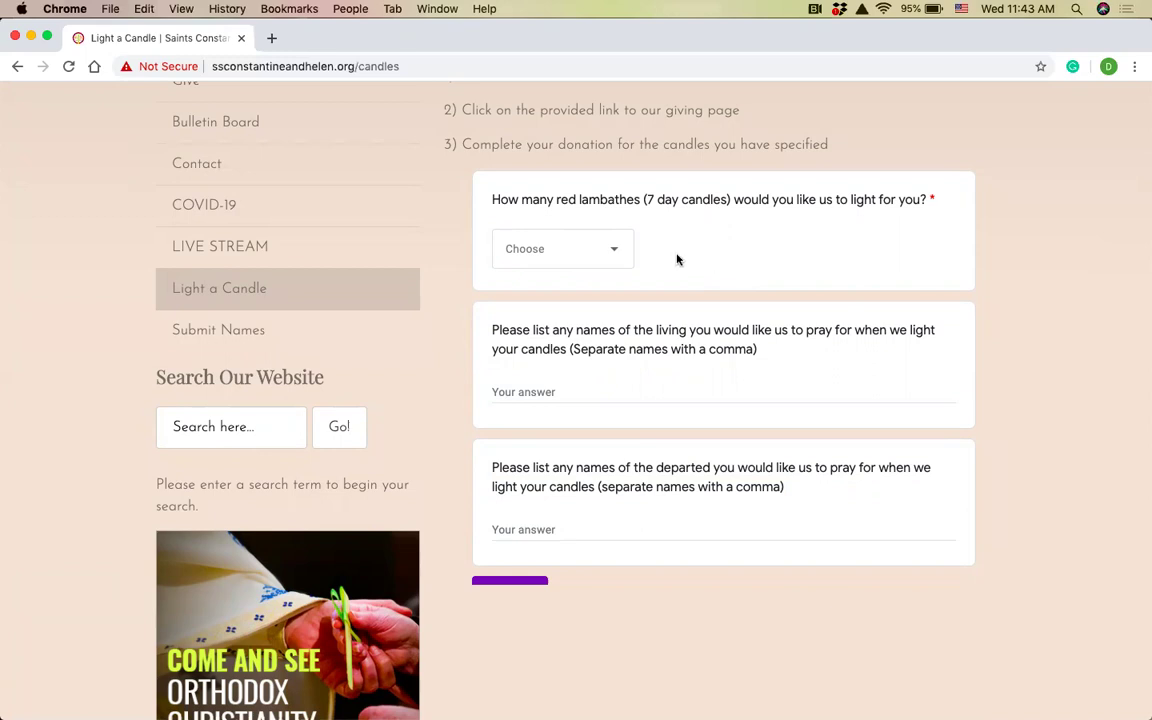
{"action": "left_click", "coordinate": [567, 256]}
{"action": "left_click", "coordinate": [537, 265]}
Review the candle counts and select the answer field for names of the living.
{"action": "scroll", "coordinate": [714, 277], "scroll_direction": "up", "scroll_amount": 5}
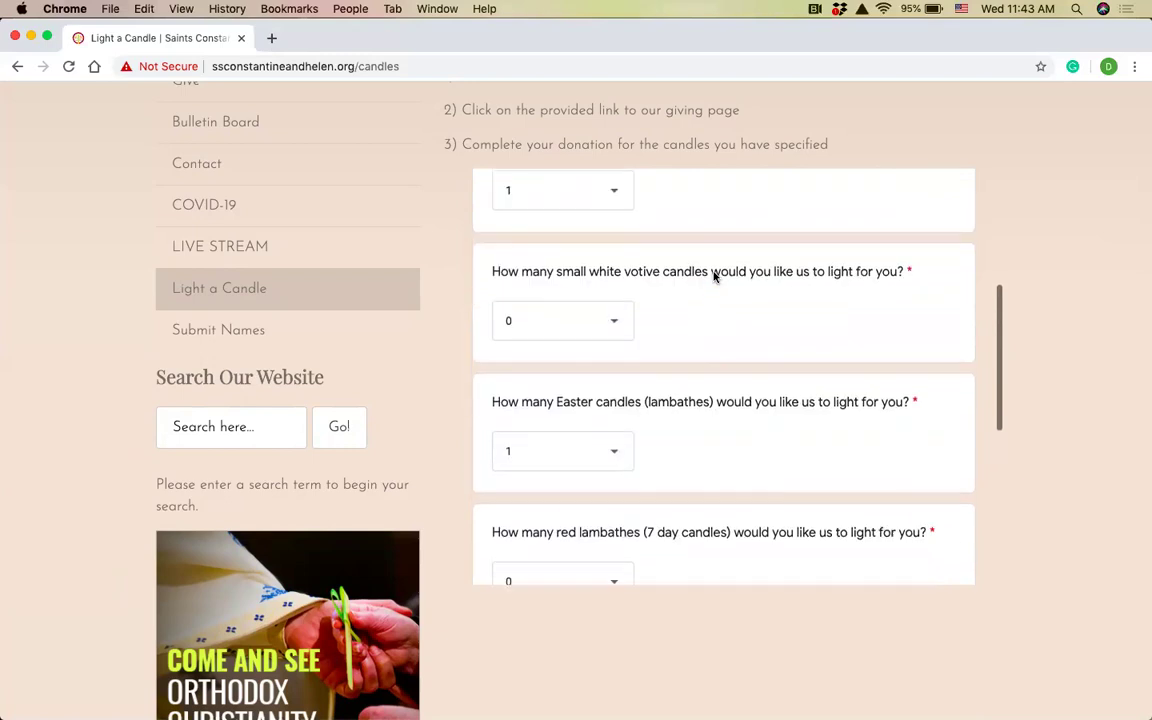
{"action": "scroll", "coordinate": [714, 277], "scroll_direction": "down", "scroll_amount": 4}
{"action": "scroll", "coordinate": [714, 277], "scroll_direction": "up", "scroll_amount": 6}
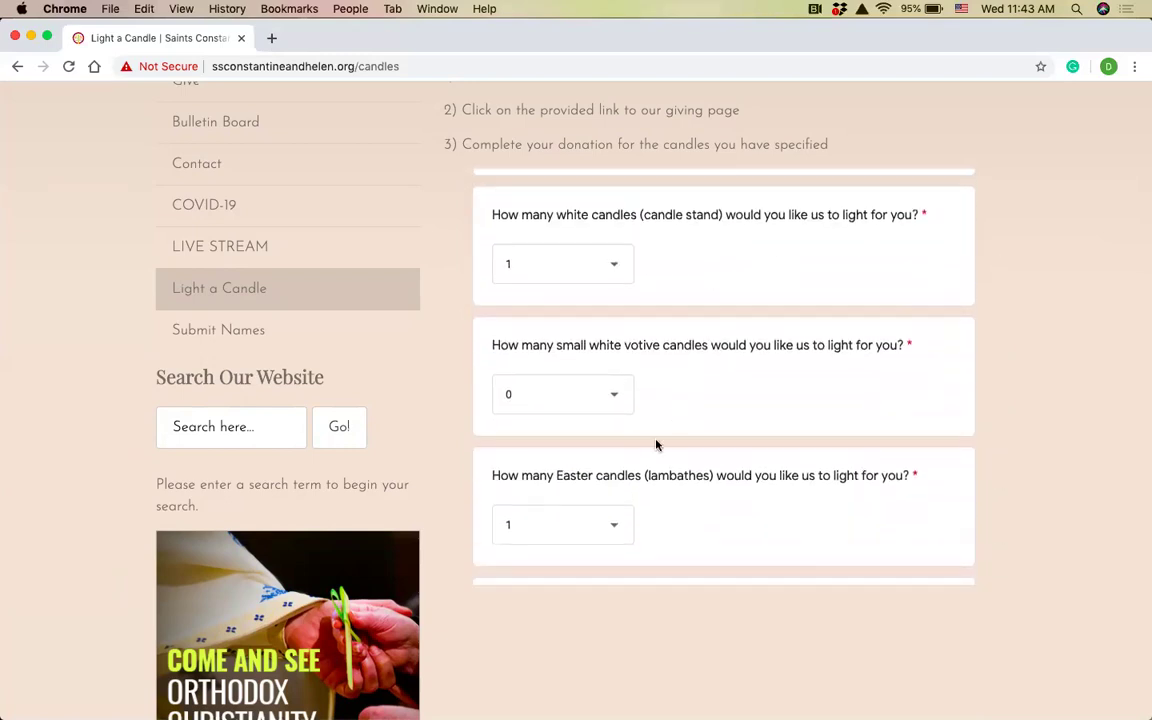
{"action": "scroll", "coordinate": [751, 516], "scroll_direction": "down", "scroll_amount": 5}
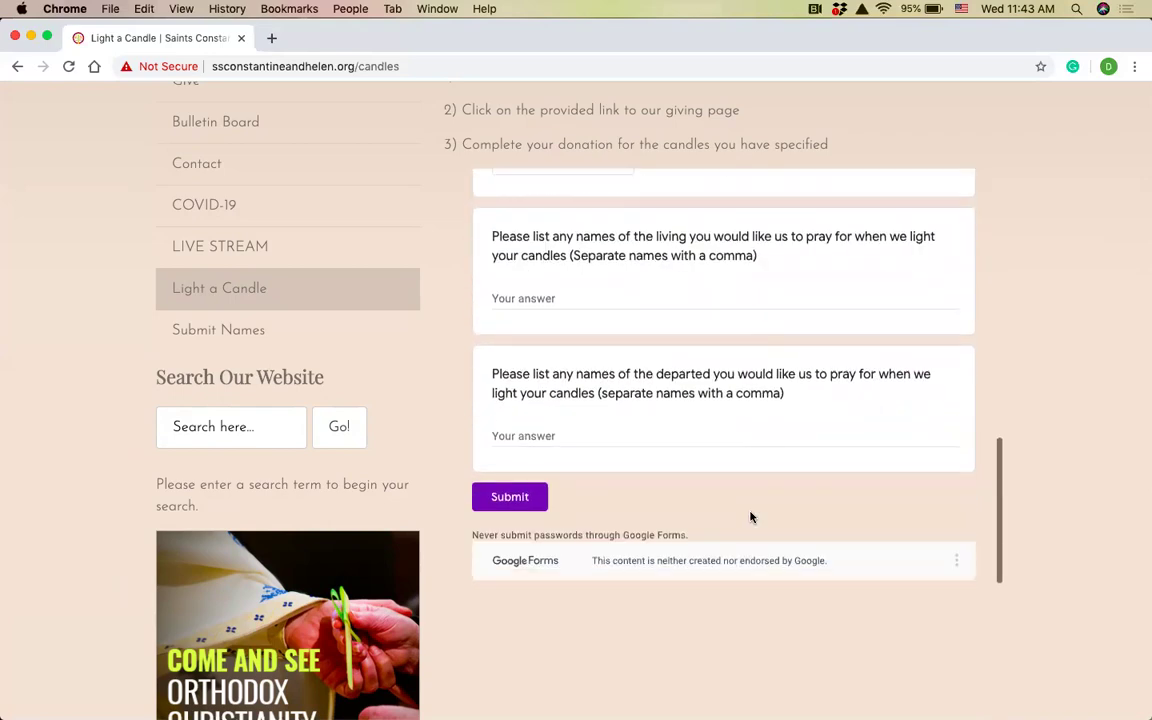
{"action": "scroll", "coordinate": [594, 311], "scroll_direction": "up", "scroll_amount": 1}
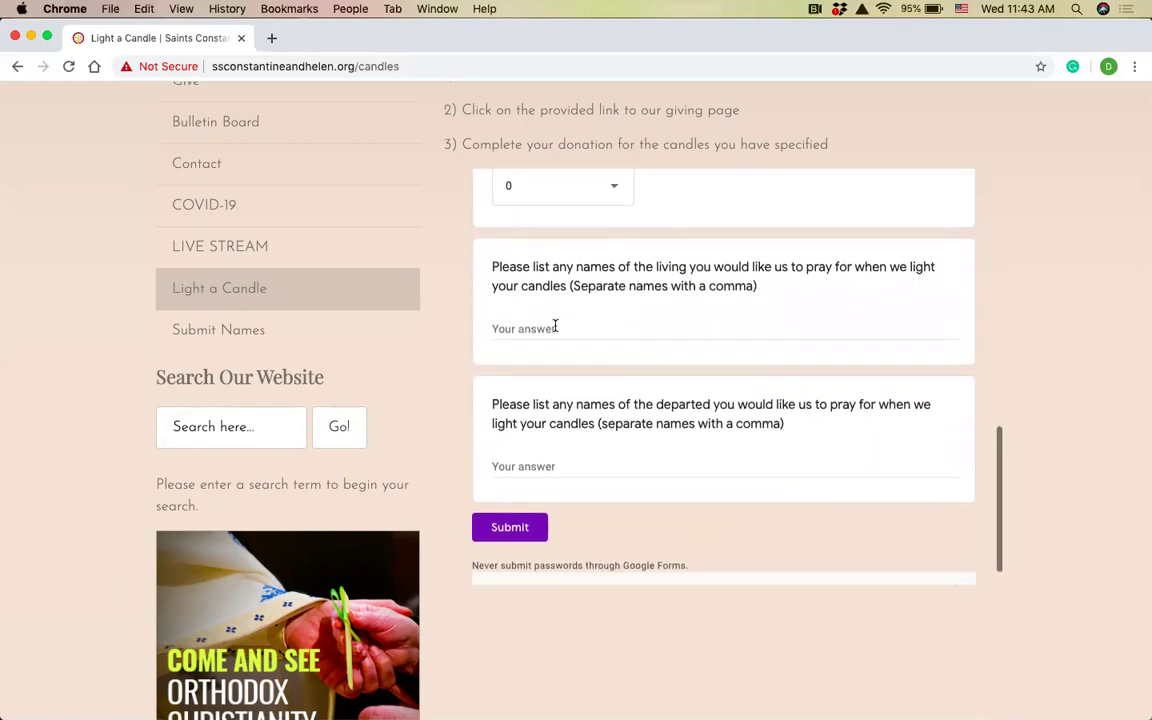
{"action": "left_click", "coordinate": [548, 326]}
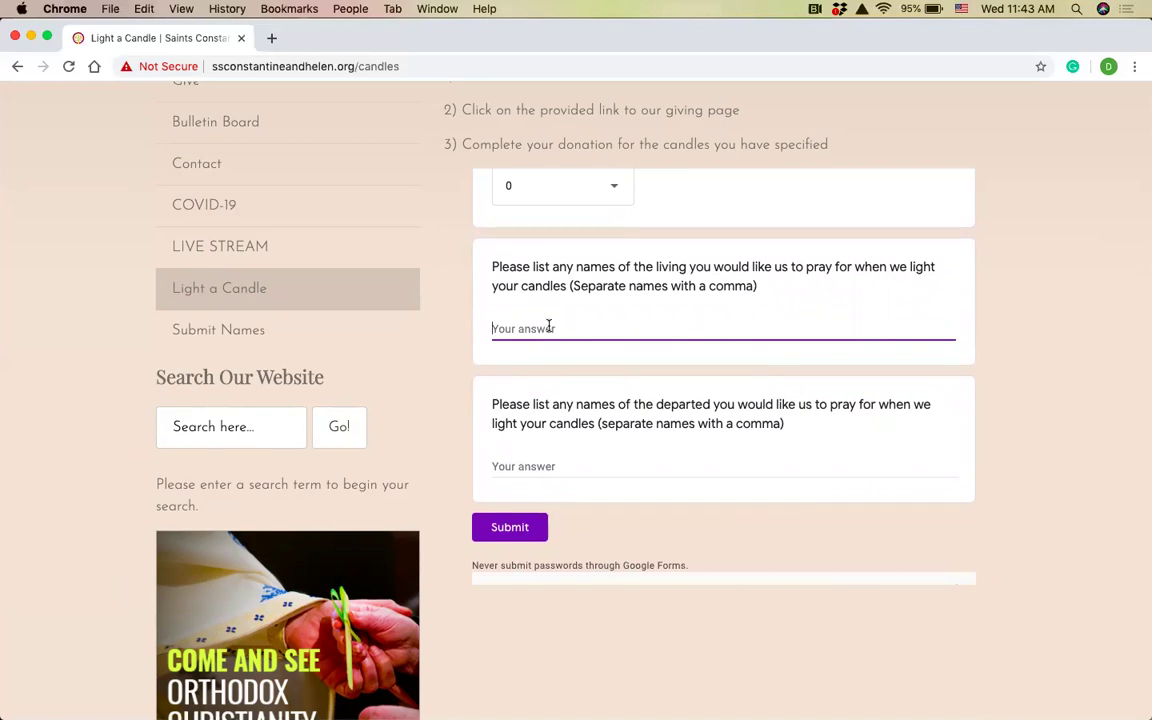
Enter one living-names entry and three comma-separated names of the departed.
{"action": "type", "text": "Fr. Dimitri and Family"}
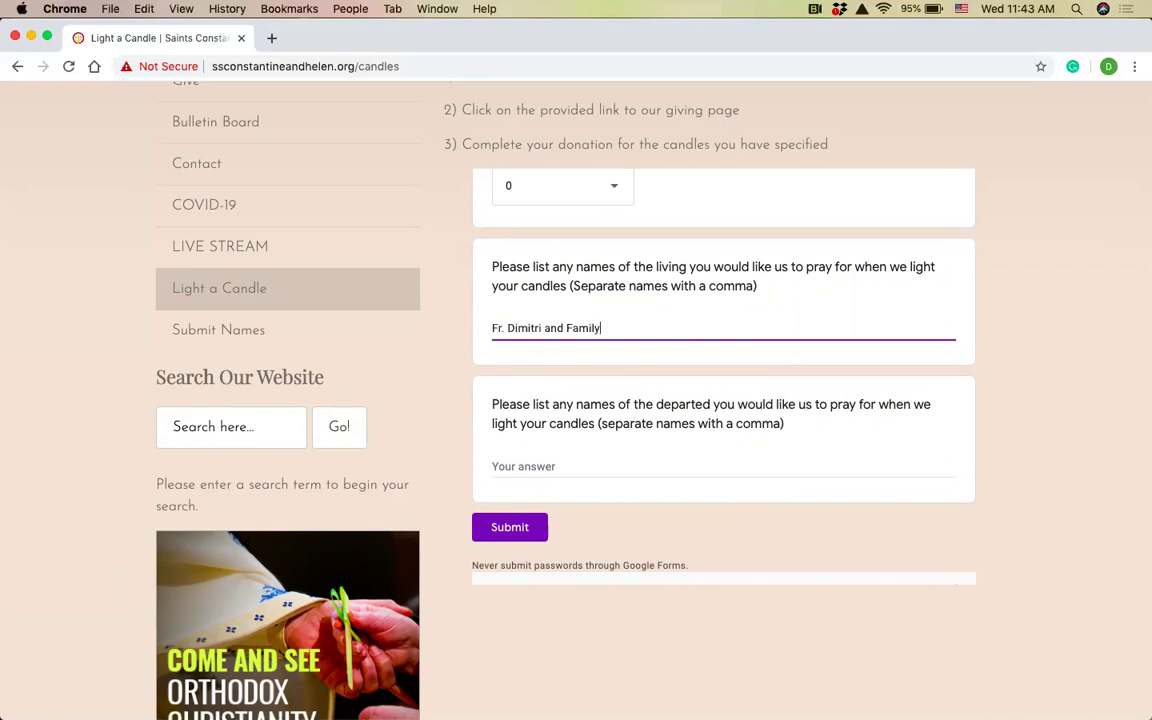
{"action": "left_click", "coordinate": [529, 466]}
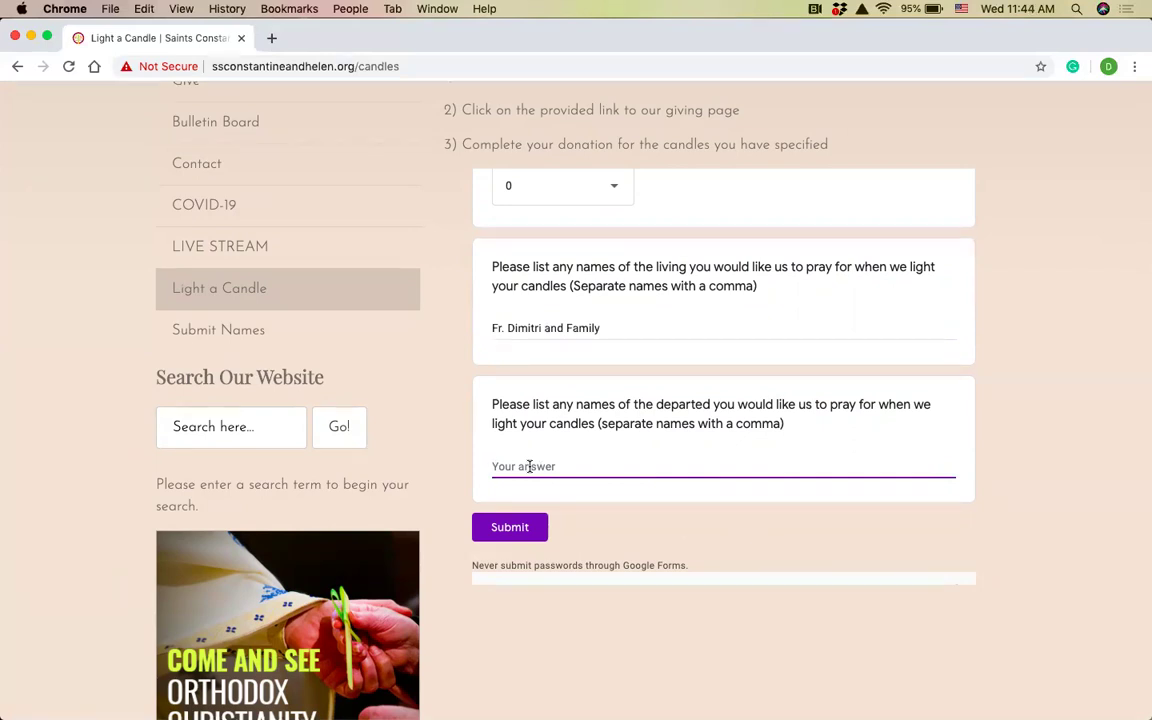
{"action": "type", "text": "Pan"}
{"action": "key", "text": "BackSpace"}
{"action": "type", "text": "enelope, Demetra, "}
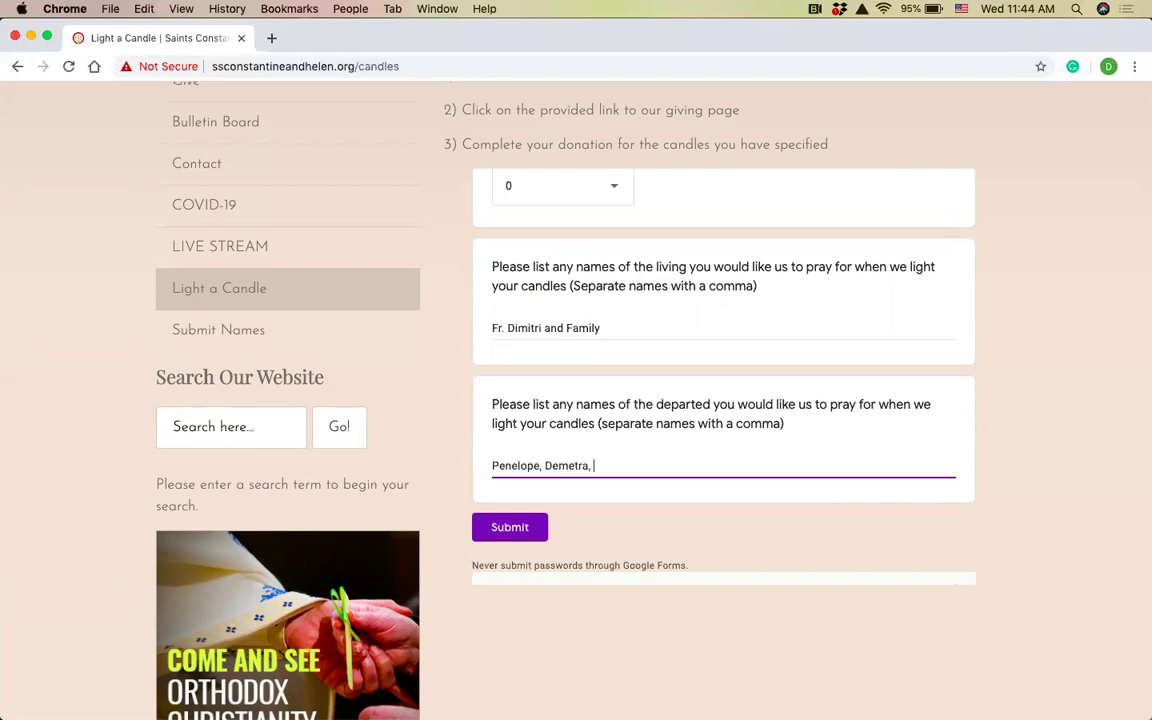
{"action": "type", "text": "Dimitrios"}
{"action": "scroll", "coordinate": [617, 461], "scroll_direction": "down", "scroll_amount": 1}
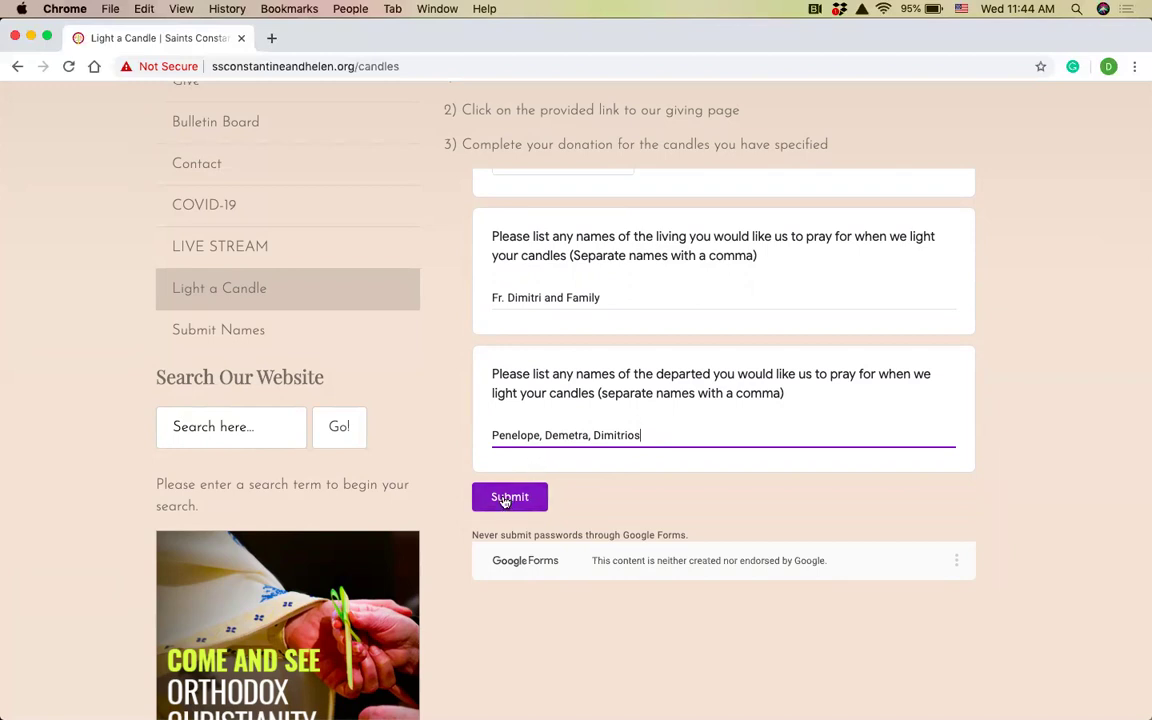
Submit the Light a Candle request form.
{"action": "left_click", "coordinate": [506, 499]}
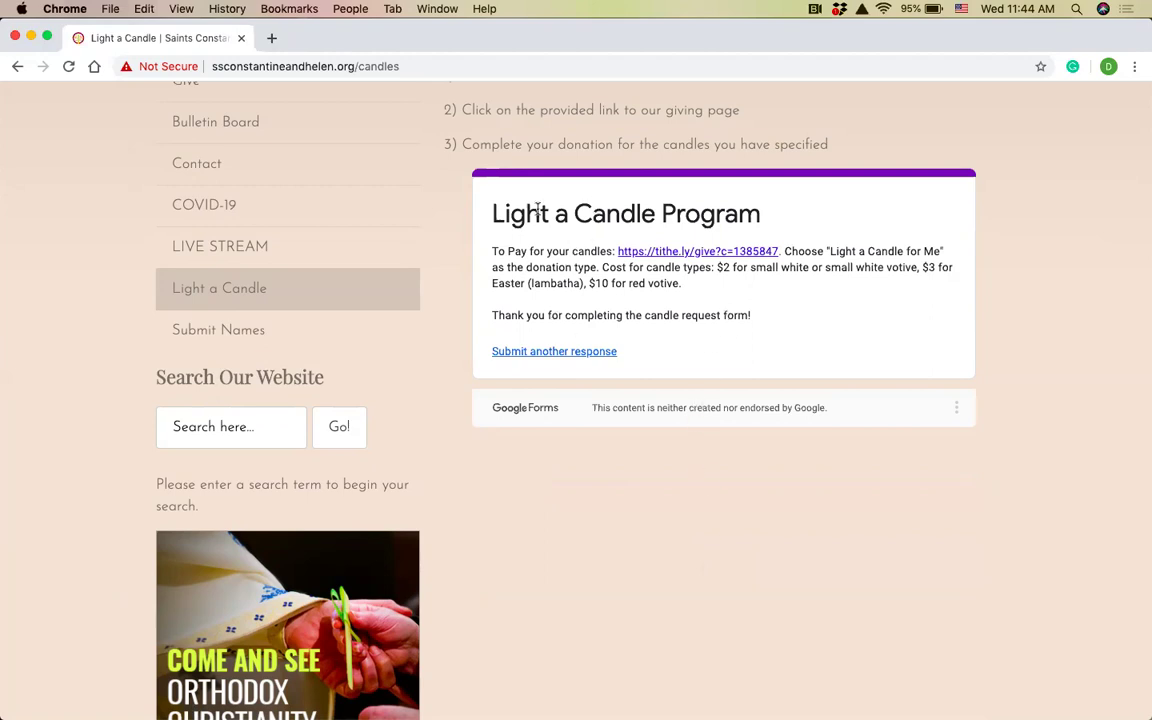
Follow the tithe.ly/give link to load the giving form and expand the General Fund list.
{"action": "left_click", "coordinate": [655, 254]}
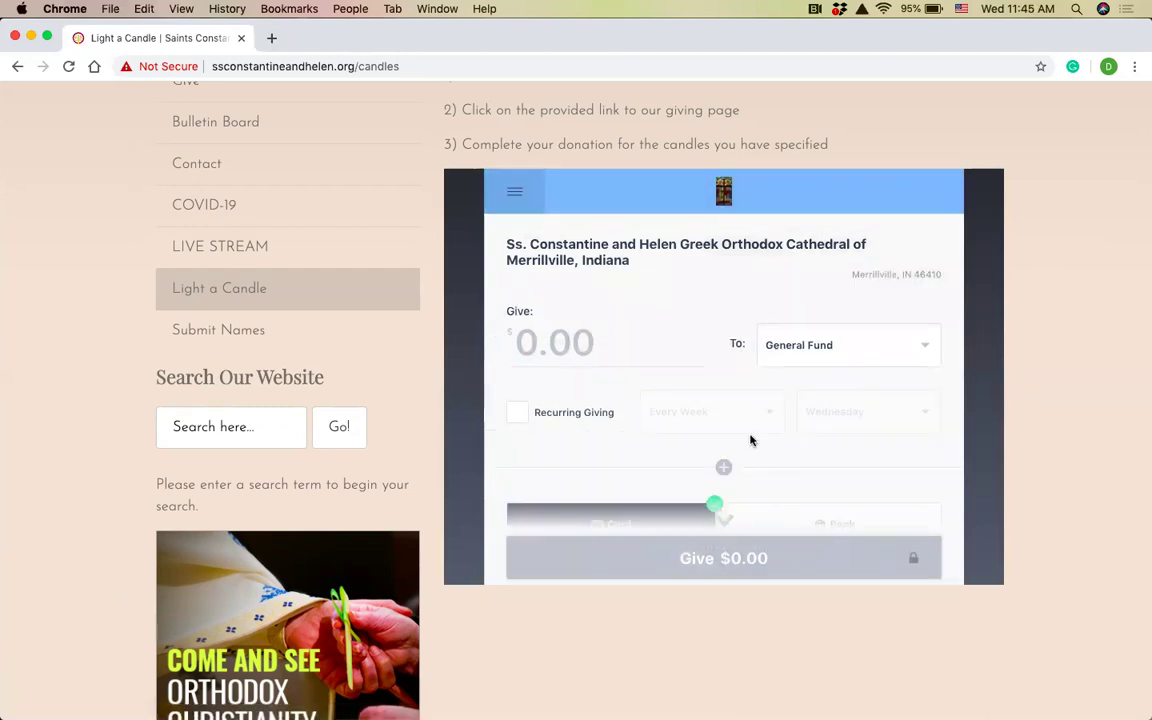
{"action": "scroll", "coordinate": [751, 440], "scroll_direction": "up", "scroll_amount": 1}
{"action": "scroll", "coordinate": [751, 440], "scroll_direction": "down", "scroll_amount": 3}
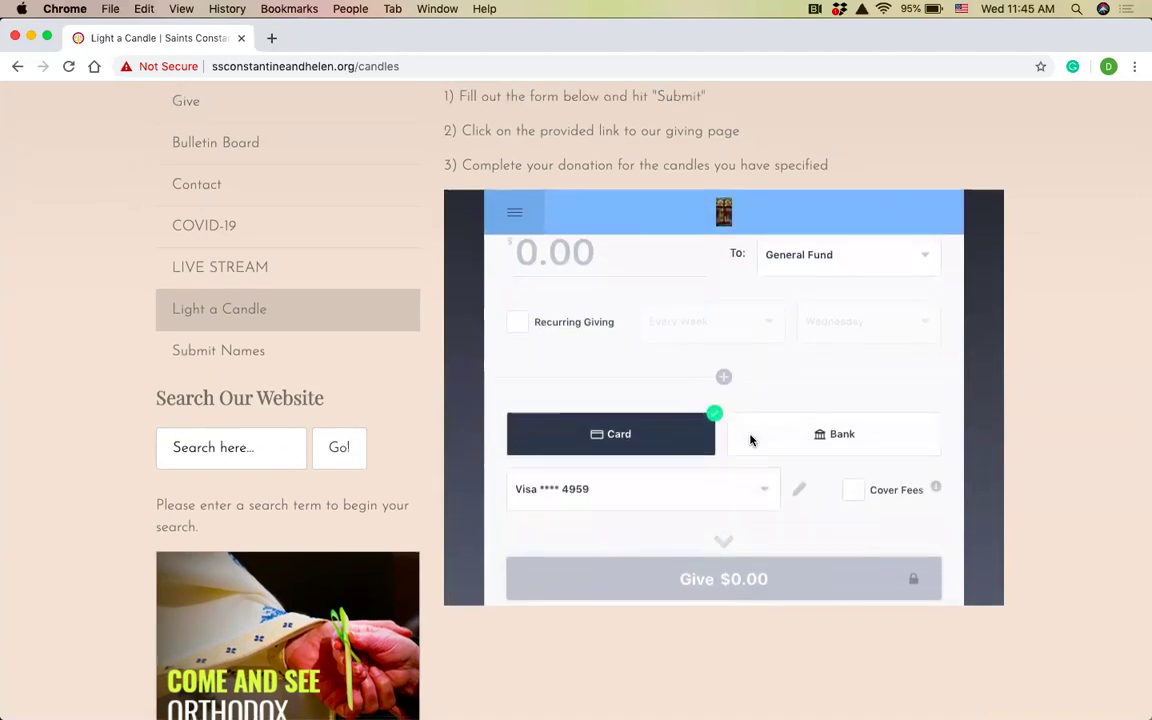
{"action": "scroll", "coordinate": [751, 440], "scroll_direction": "up", "scroll_amount": 3}
{"action": "scroll", "coordinate": [751, 440], "scroll_direction": "up", "scroll_amount": 1}
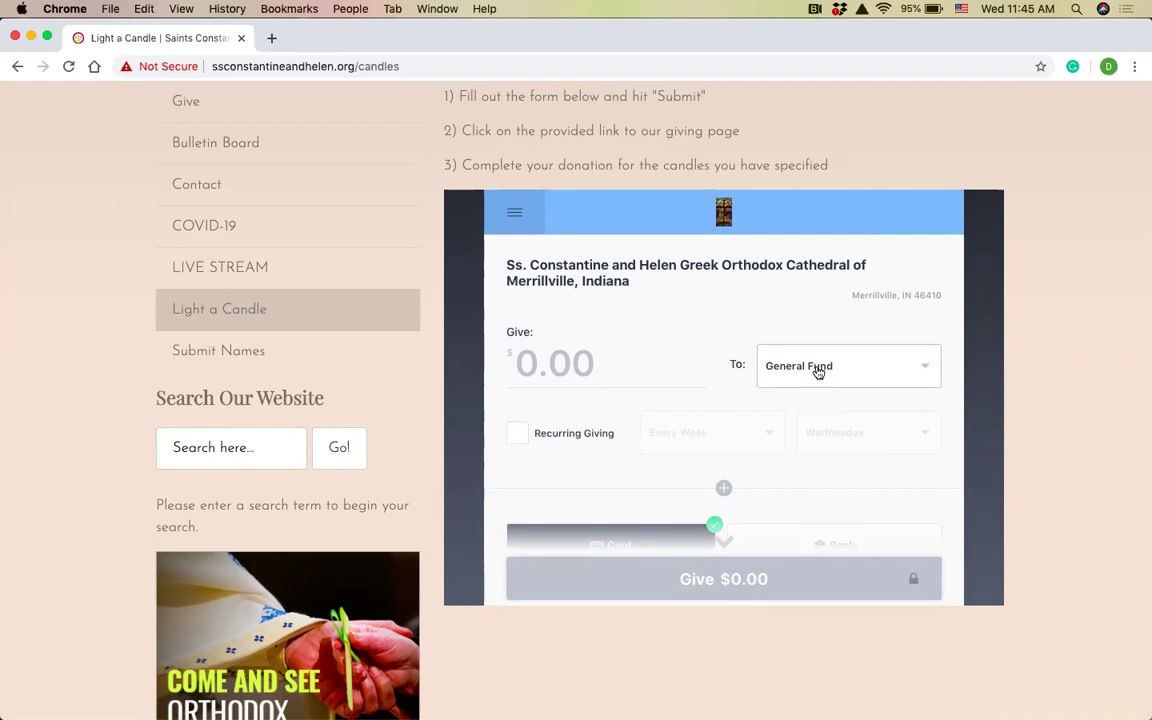
{"action": "left_click", "coordinate": [818, 372]}
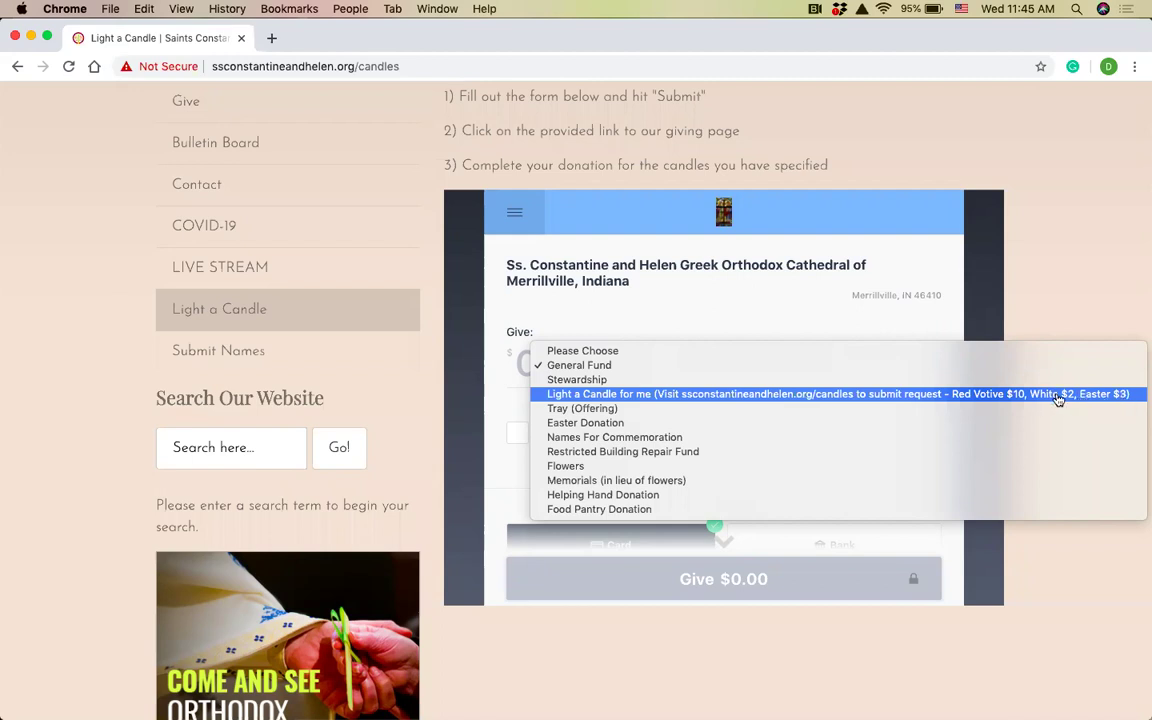
Choose the 'Light a Candle for me' fund and enter a $5.00 gift amount.
{"action": "left_click", "coordinate": [1060, 394]}
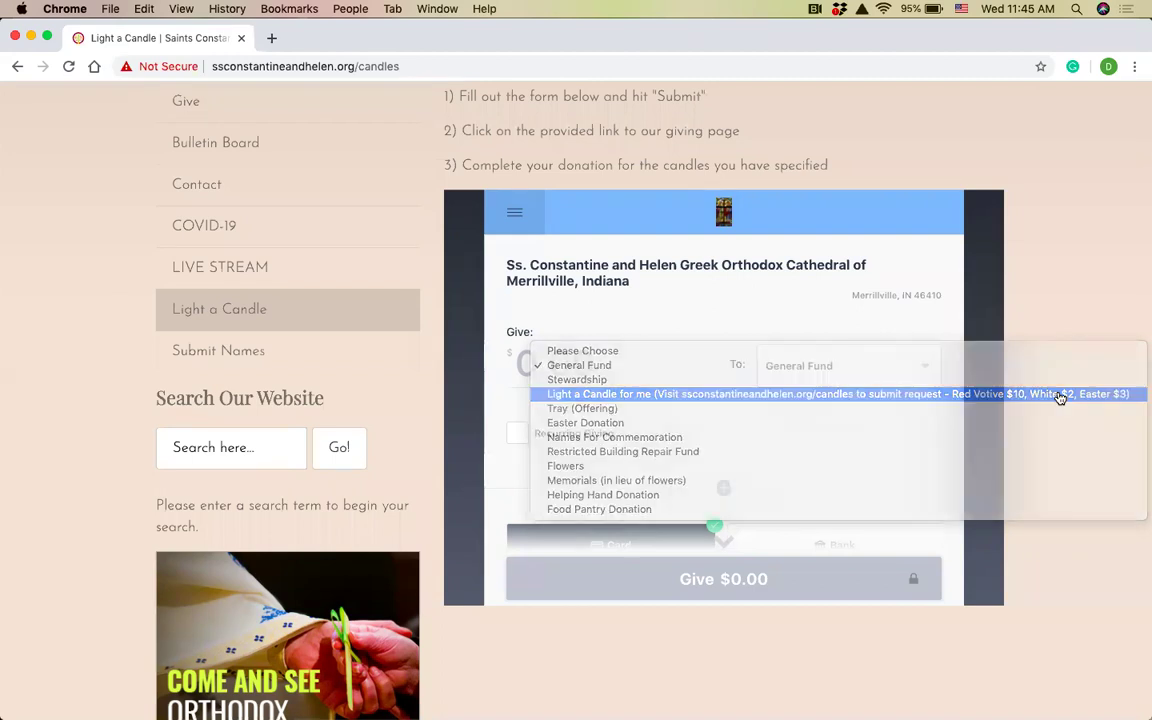
{"action": "left_click", "coordinate": [557, 350]}
{"action": "type", "text": "500"}
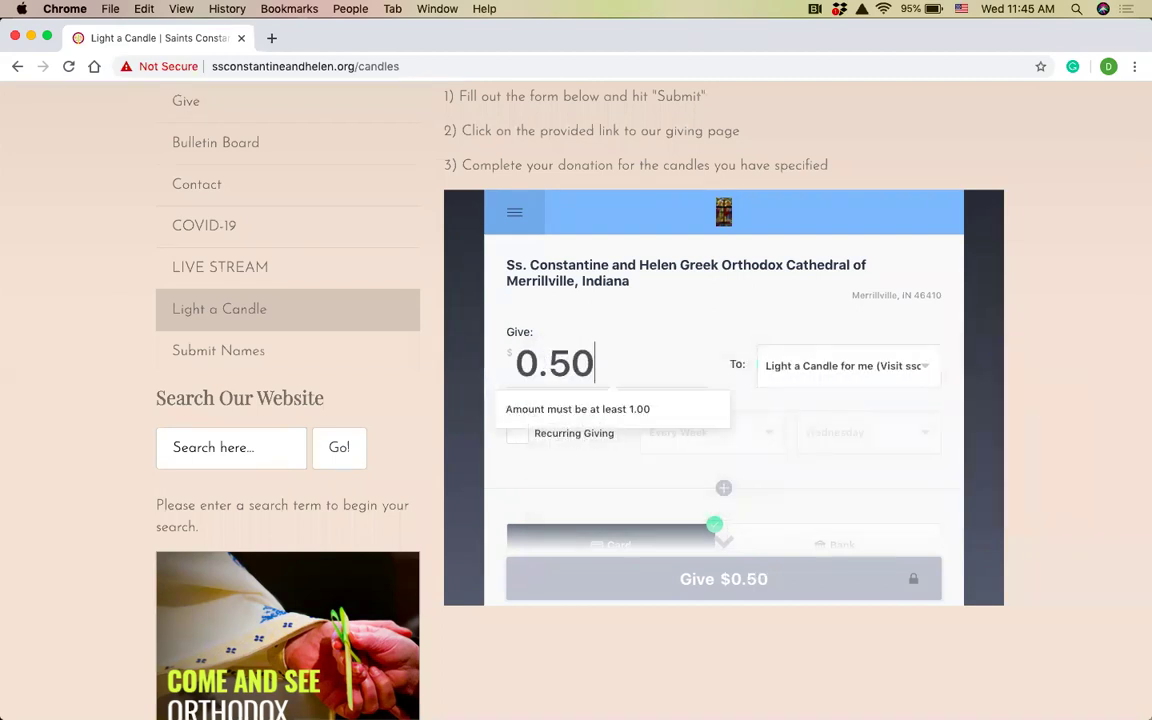
{"action": "scroll", "coordinate": [699, 435], "scroll_direction": "down", "scroll_amount": 1}
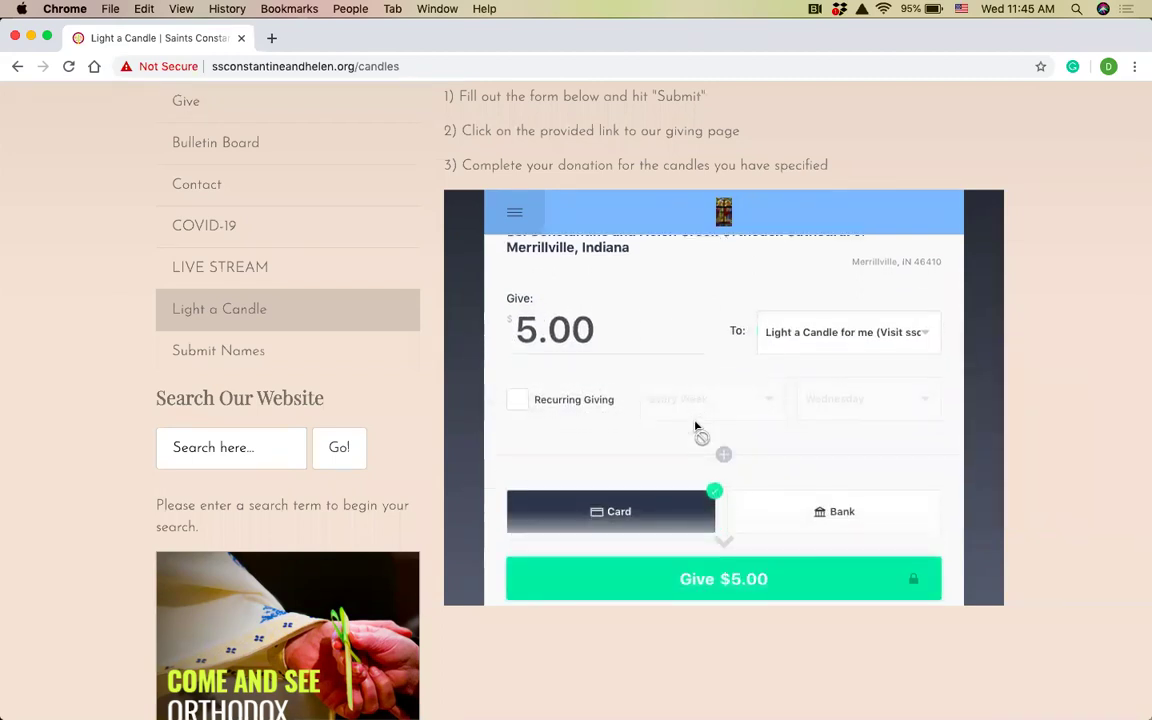
{"action": "scroll", "coordinate": [795, 455], "scroll_direction": "down", "scroll_amount": 2}
{"action": "scroll", "coordinate": [800, 464], "scroll_direction": "down", "scroll_amount": 3}
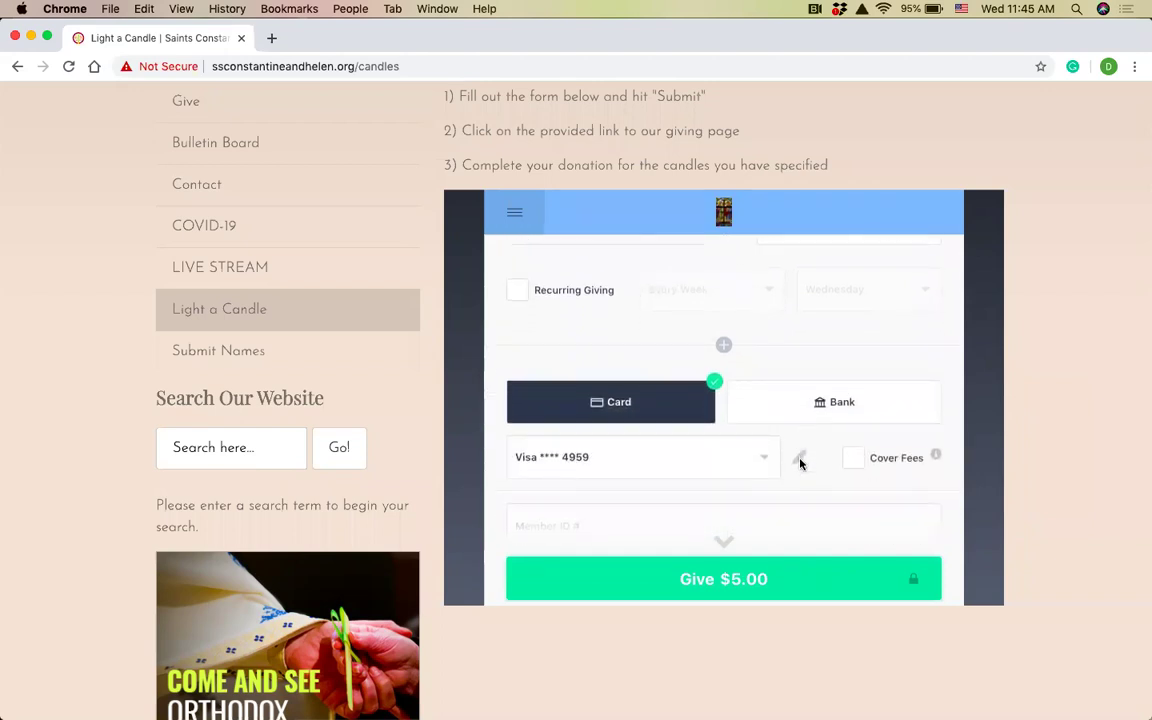
{"action": "scroll", "coordinate": [568, 373], "scroll_direction": "down", "scroll_amount": 1}
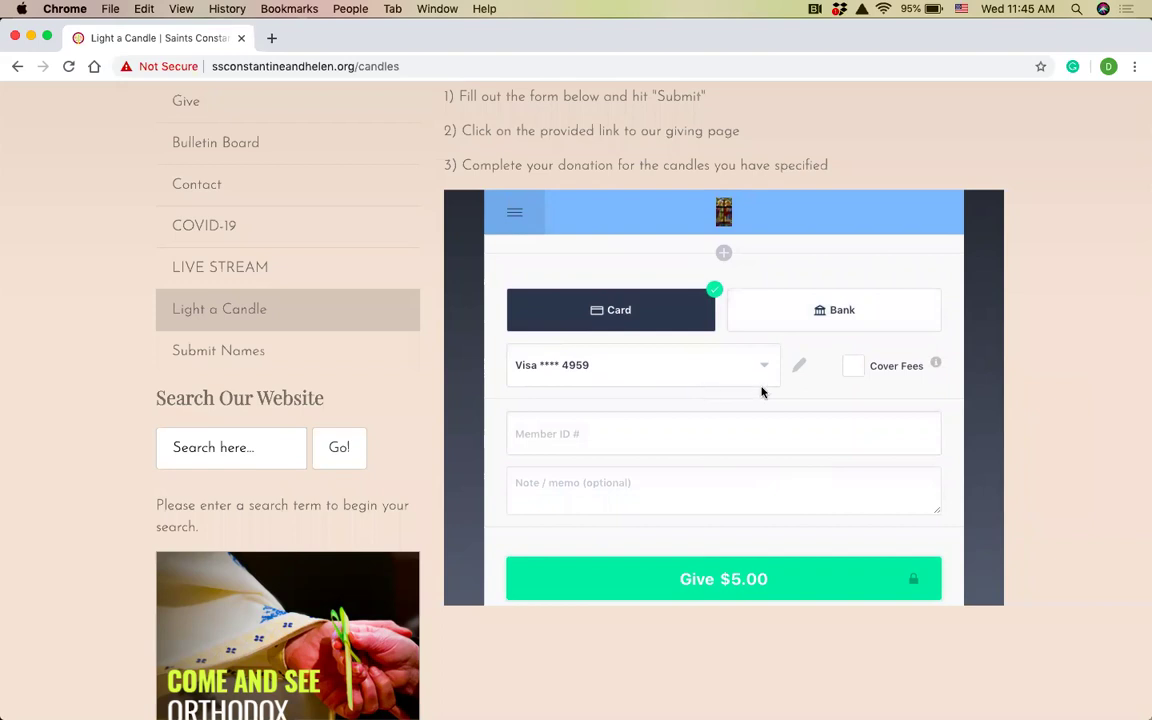
Cover the processing fees and give the $5.46 total.
{"action": "left_click", "coordinate": [852, 366]}
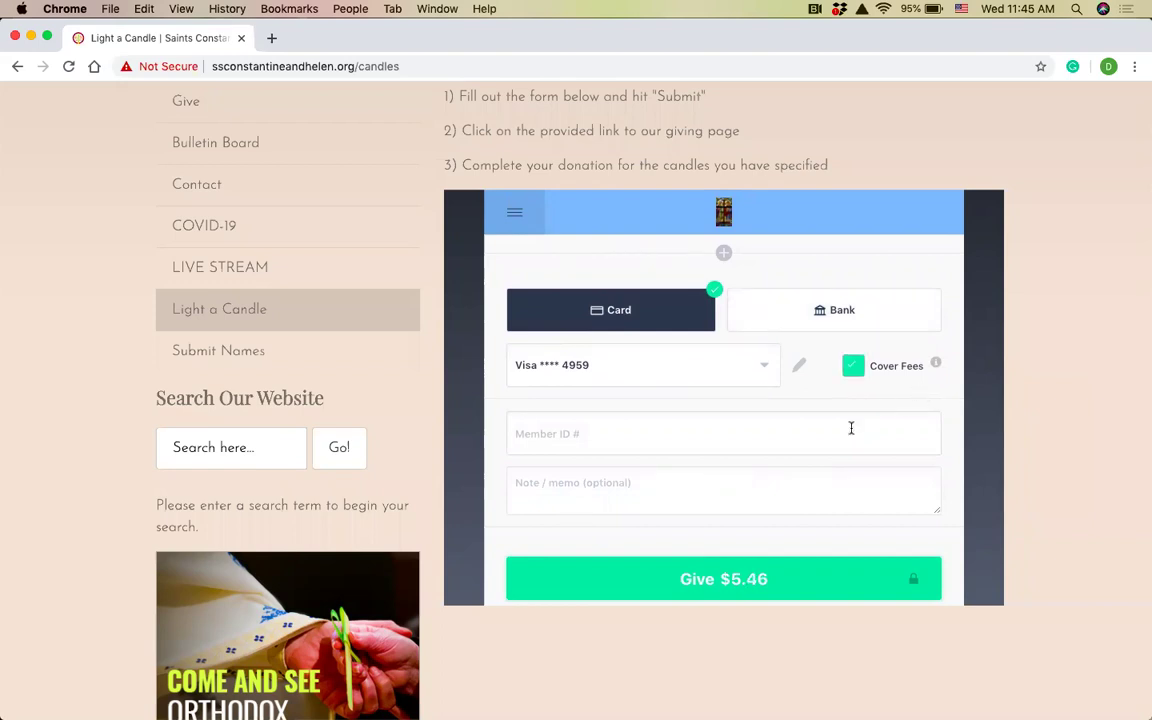
{"action": "left_click", "coordinate": [815, 432]}
{"action": "scroll", "coordinate": [803, 432], "scroll_direction": "down", "scroll_amount": 3}
{"action": "scroll", "coordinate": [803, 432], "scroll_direction": "up", "scroll_amount": 3}
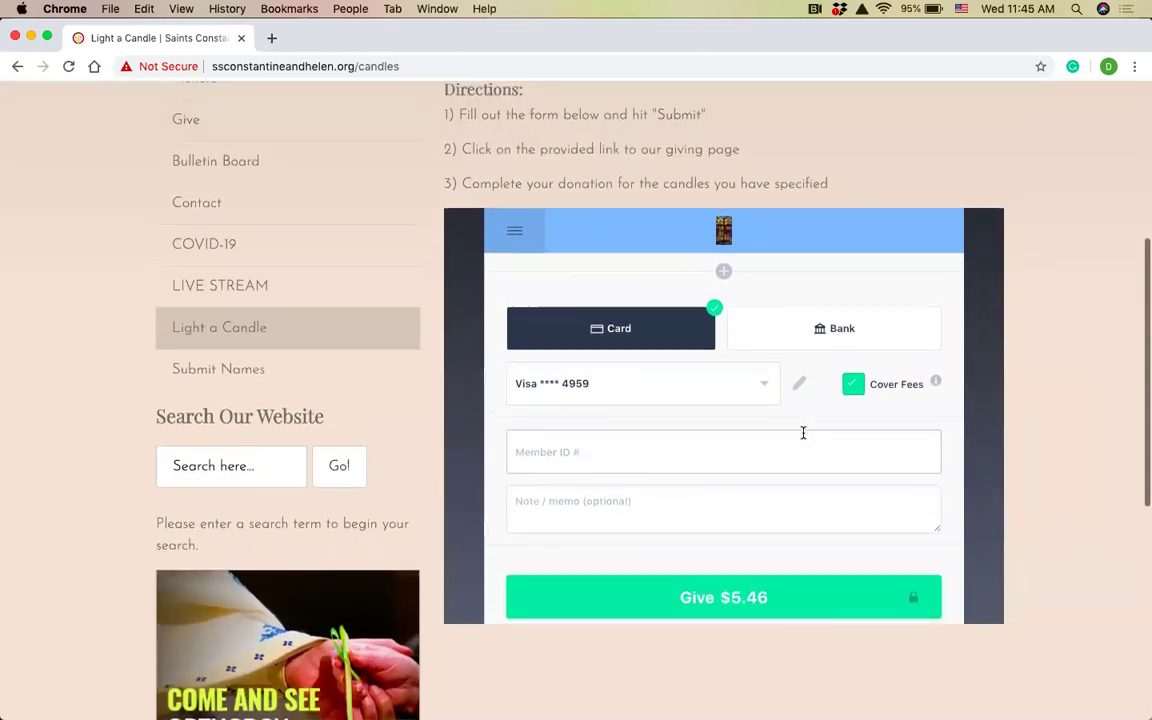
{"action": "scroll", "coordinate": [812, 398], "scroll_direction": "up", "scroll_amount": 2}
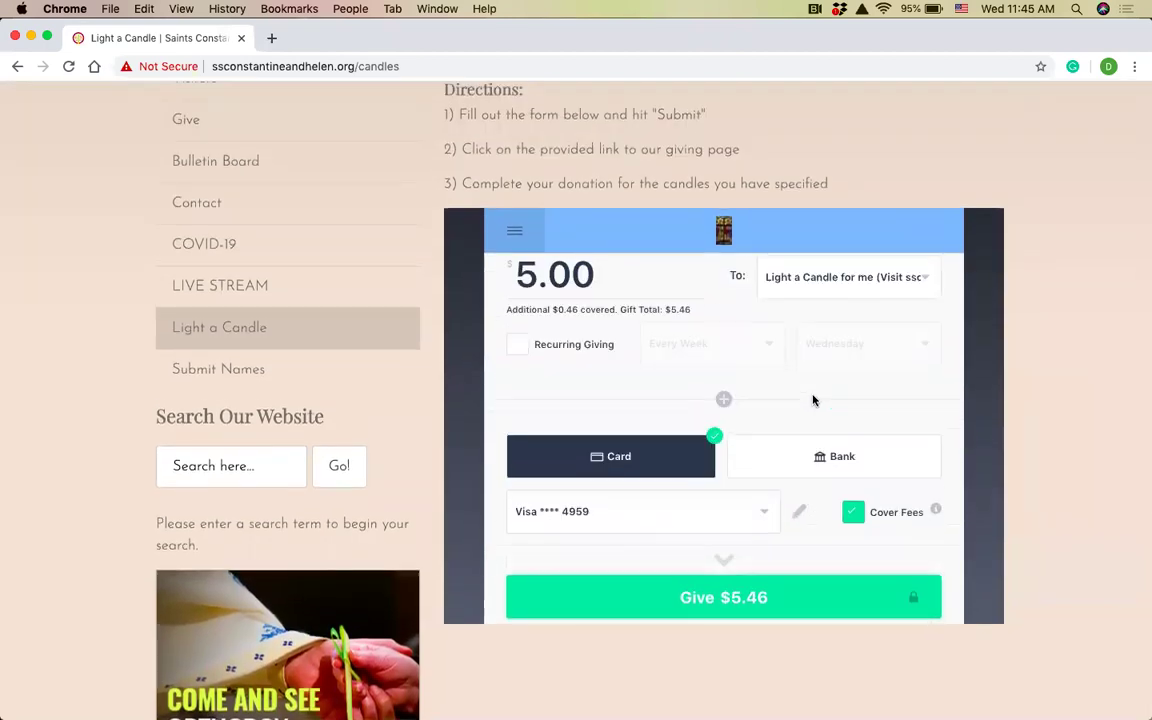
{"action": "scroll", "coordinate": [812, 400], "scroll_direction": "down", "scroll_amount": 2}
{"action": "left_click", "coordinate": [754, 597]}
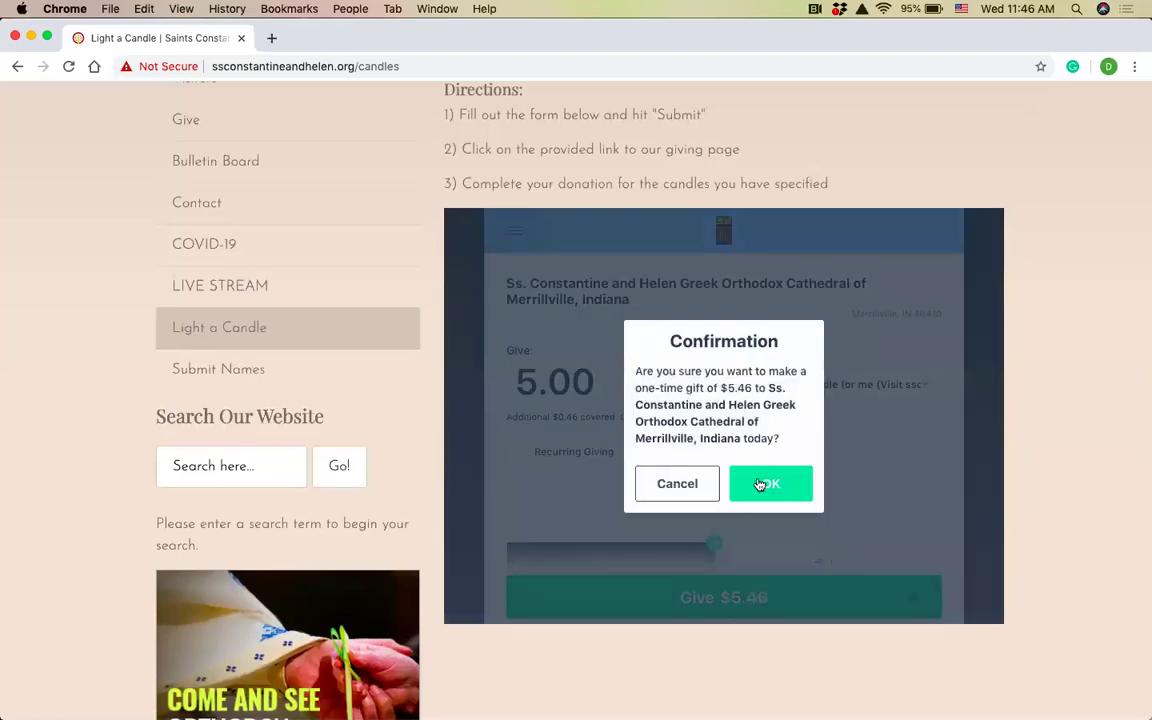
Confirm the one-time $5.46 gift and scroll back to the top of the page.
{"action": "left_click", "coordinate": [760, 485]}
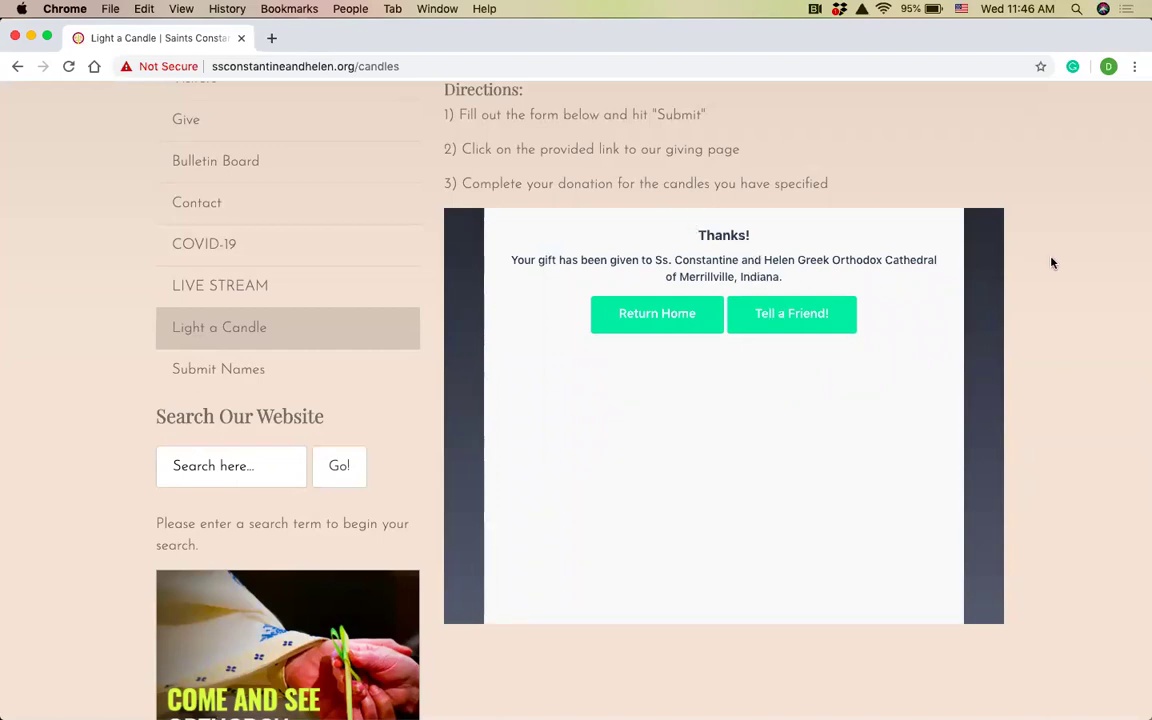
{"action": "scroll", "coordinate": [1051, 263], "scroll_direction": "up", "scroll_amount": 2}
{"action": "scroll", "coordinate": [1051, 263], "scroll_direction": "down", "scroll_amount": 1}
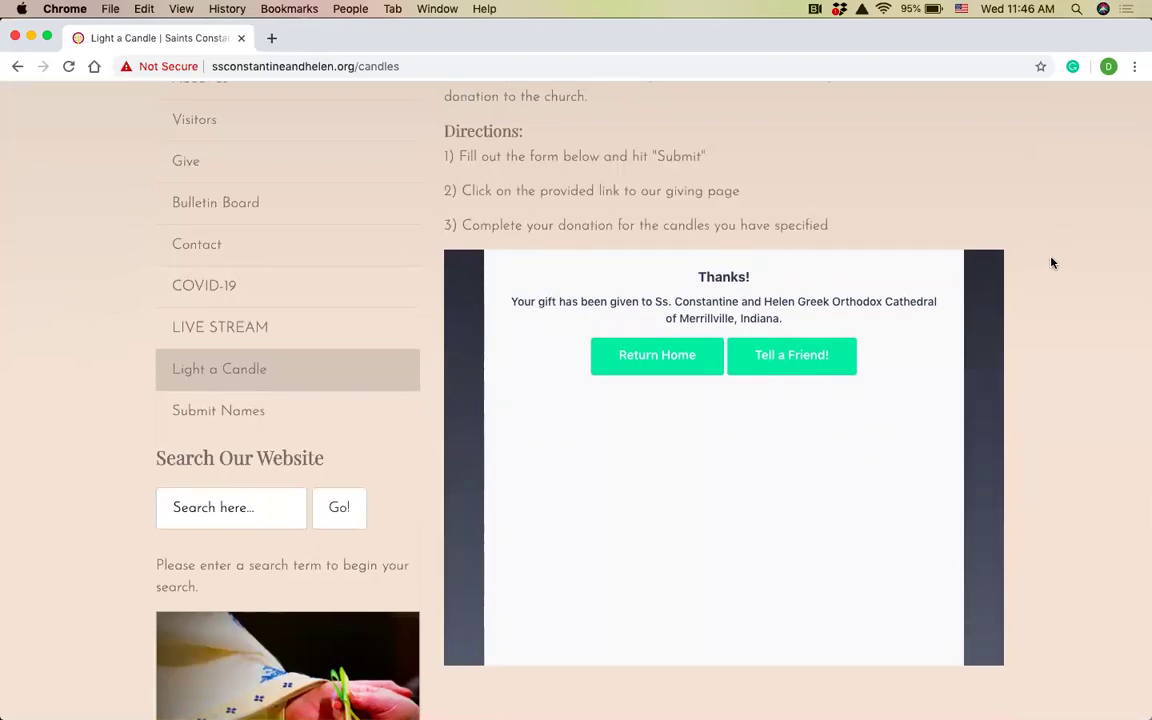
{"action": "scroll", "coordinate": [1060, 238], "scroll_direction": "up", "scroll_amount": 5}
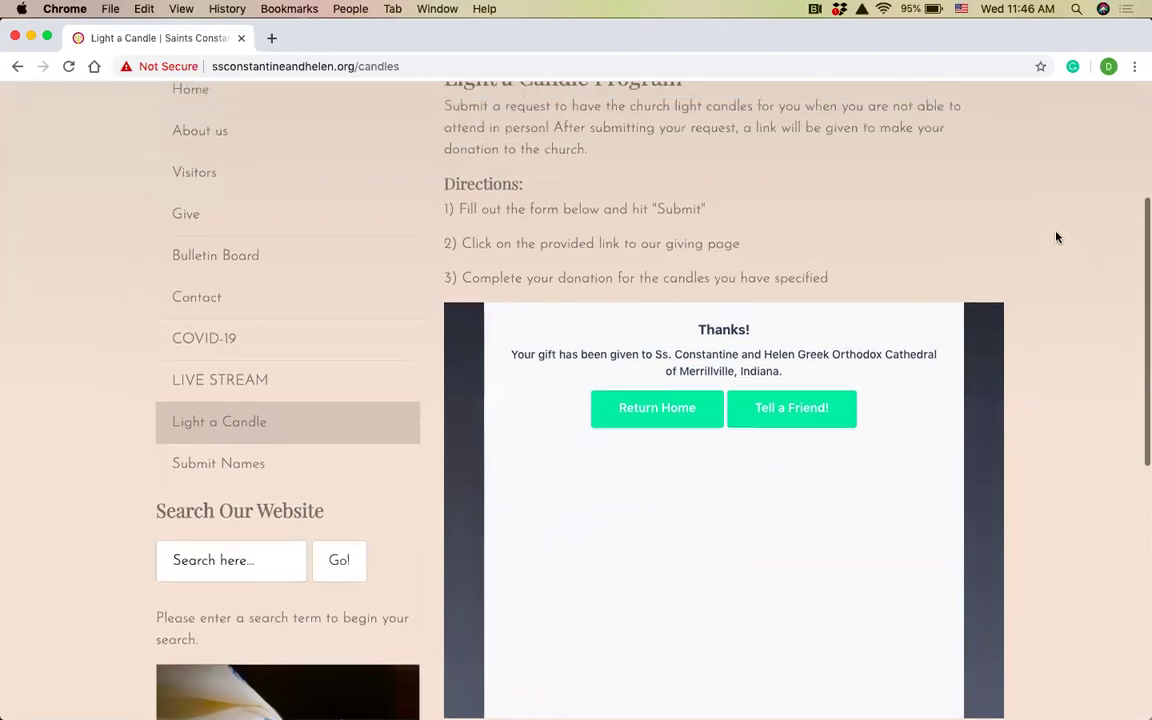
{"action": "scroll", "coordinate": [1057, 237], "scroll_direction": "up", "scroll_amount": 4}
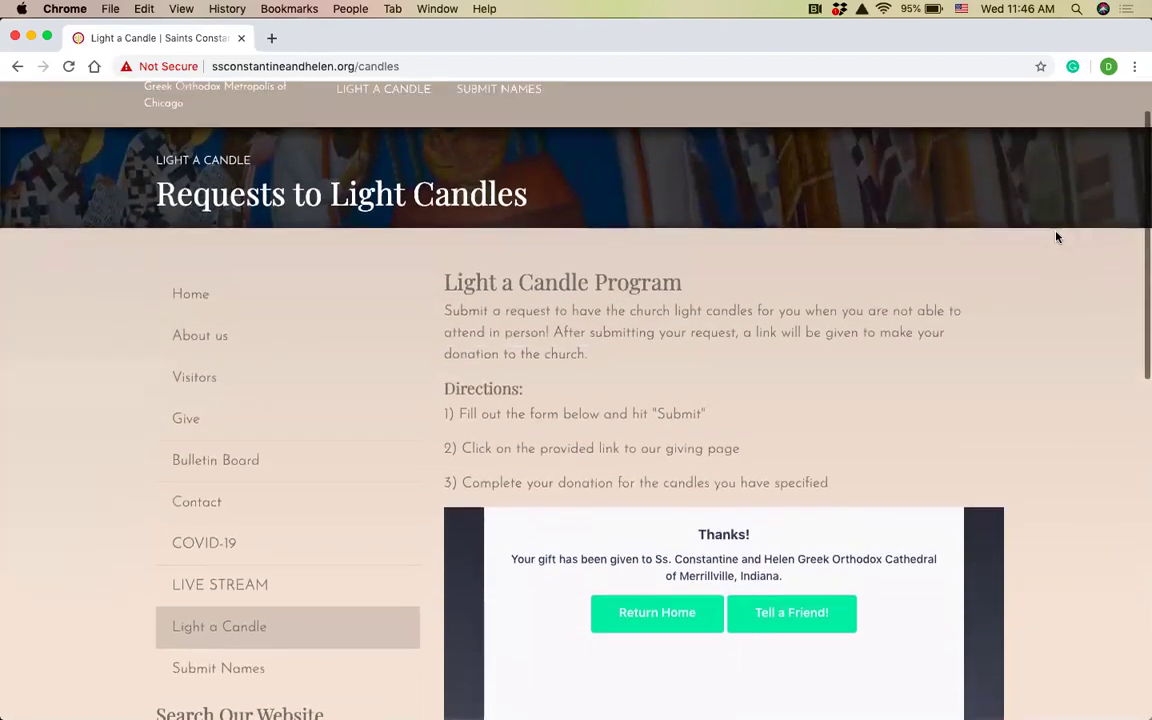
{"action": "scroll", "coordinate": [1046, 343], "scroll_direction": "up", "scroll_amount": 2}
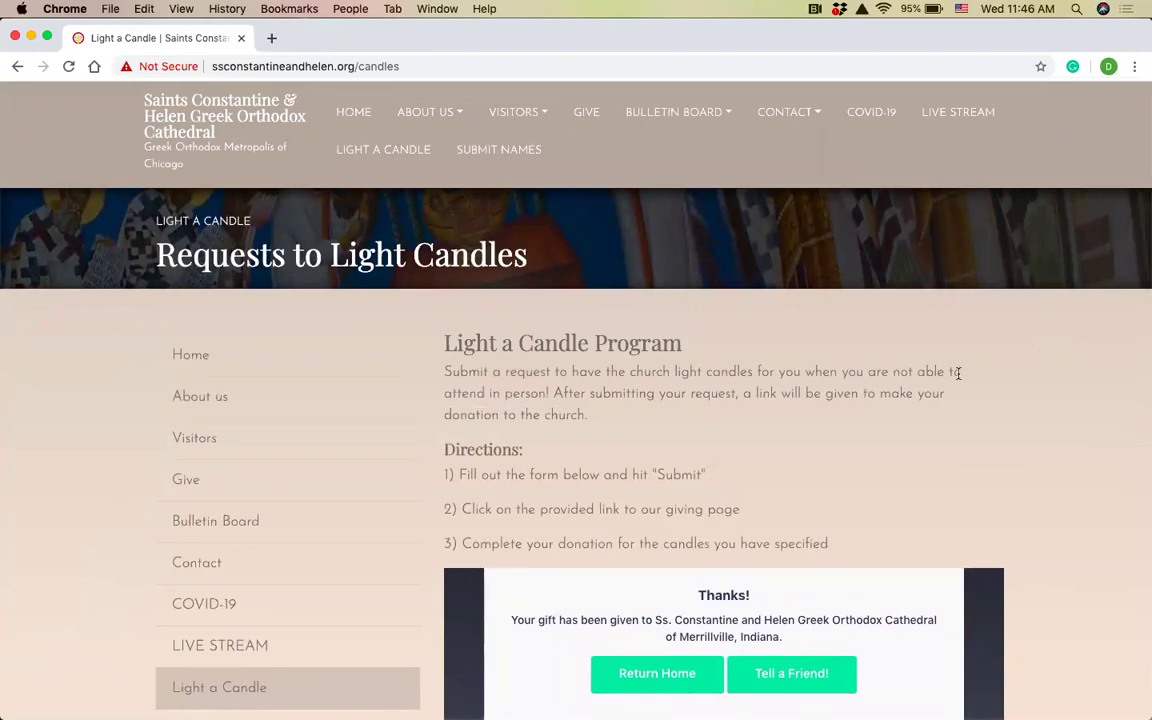
{"action": "scroll", "coordinate": [967, 386], "scroll_direction": "down", "scroll_amount": 3}
{"action": "scroll", "coordinate": [967, 386], "scroll_direction": "up", "scroll_amount": 3}
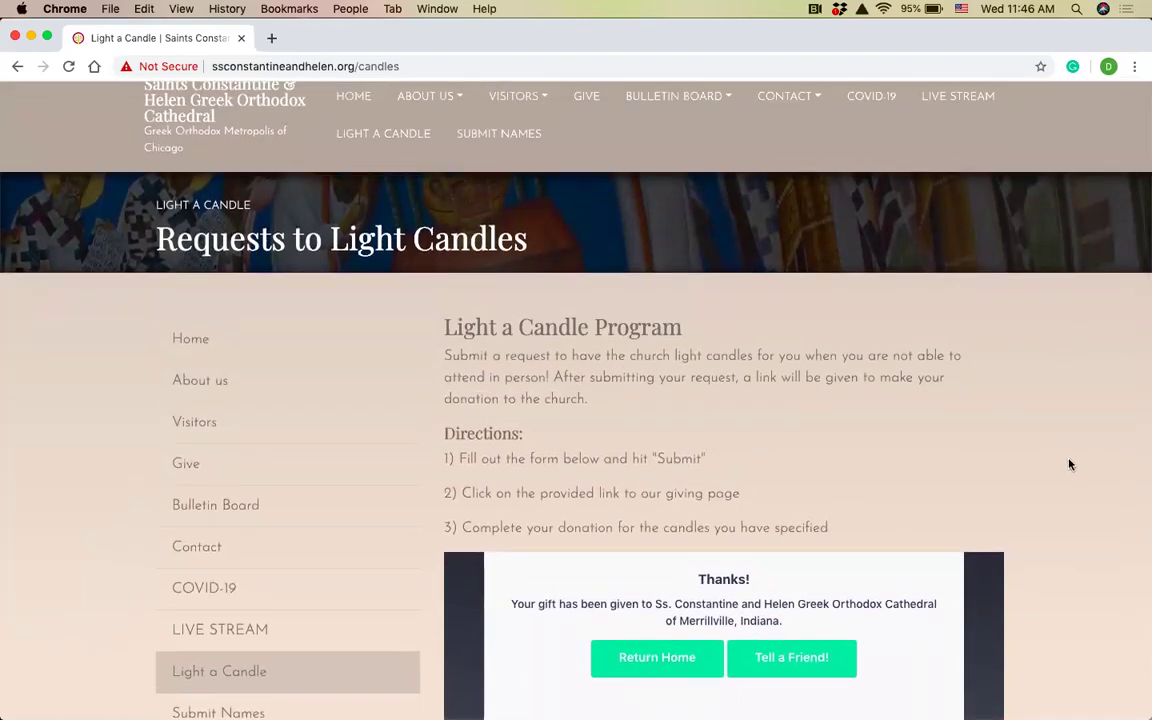
{"action": "left_click", "coordinate": [498, 138]}
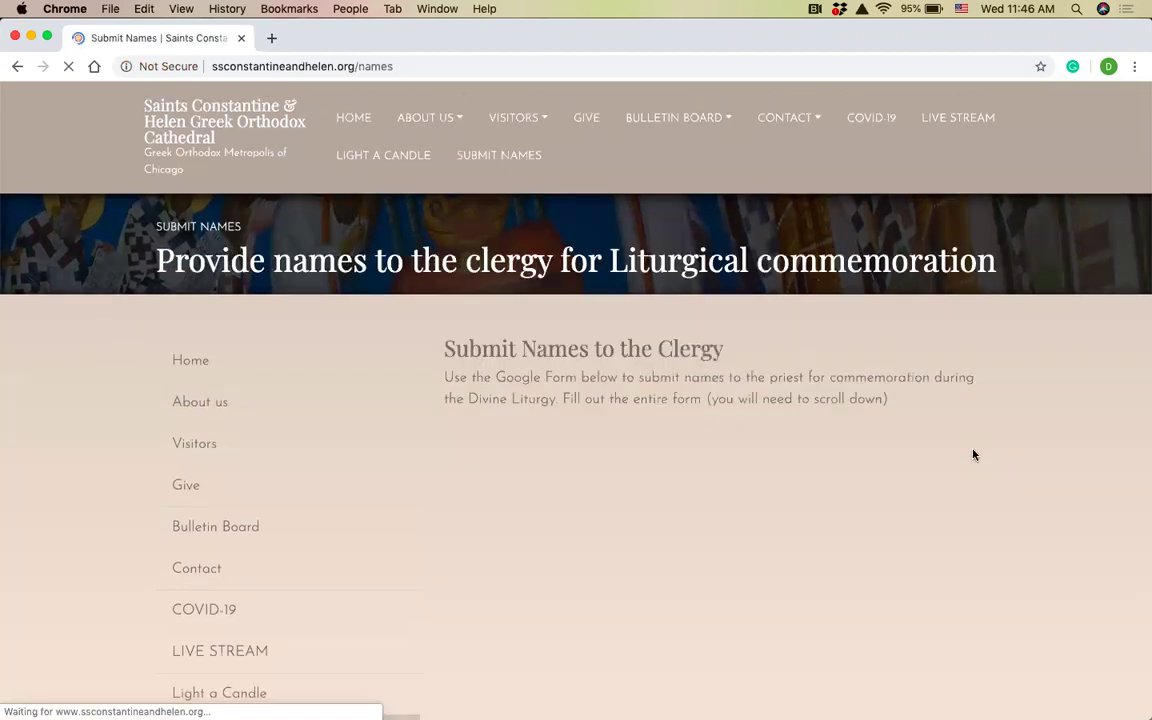
{"action": "scroll", "coordinate": [1100, 474], "scroll_direction": "down", "scroll_amount": 3}
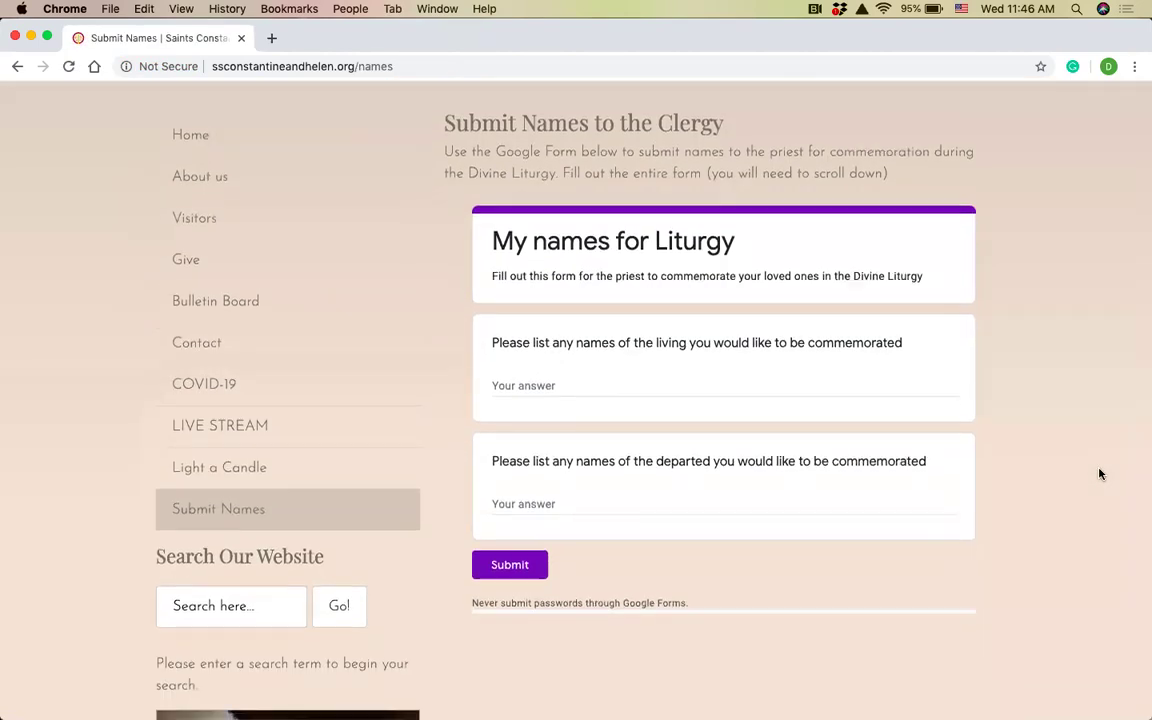
{"action": "scroll", "coordinate": [1100, 470], "scroll_direction": "up", "scroll_amount": 3}
{"action": "scroll", "coordinate": [659, 318], "scroll_direction": "down", "scroll_amount": 2}
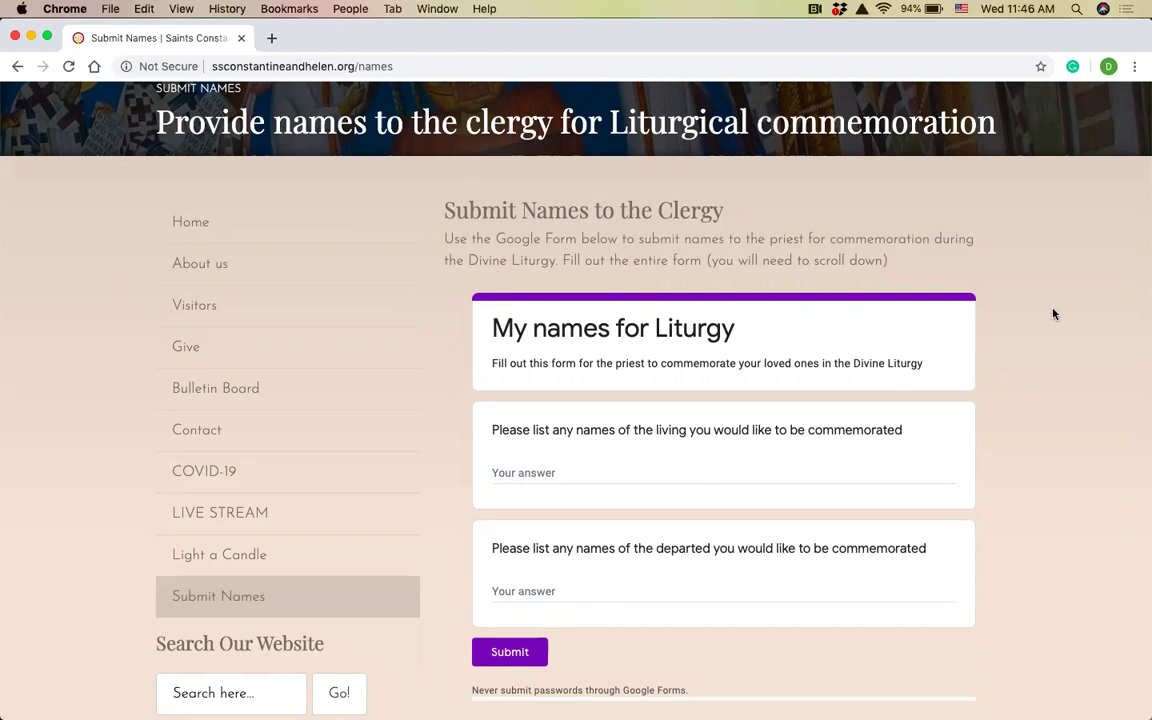
{"action": "scroll", "coordinate": [1053, 314], "scroll_direction": "up", "scroll_amount": 3}
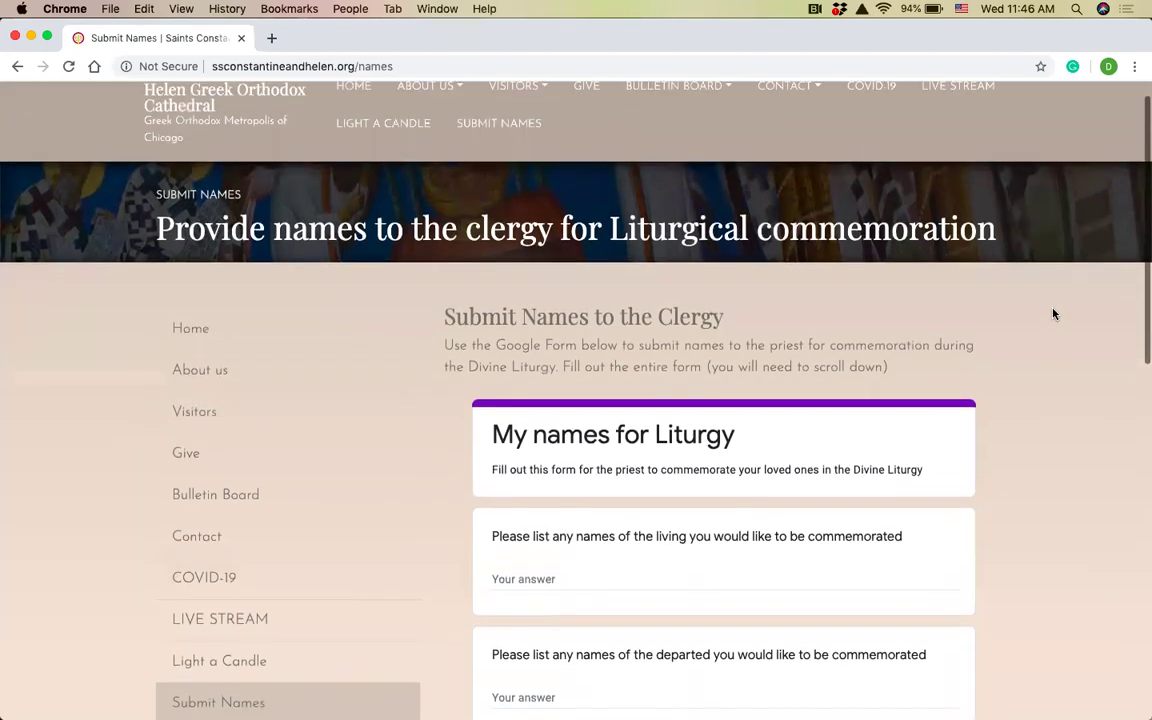
{"action": "scroll", "coordinate": [1053, 314], "scroll_direction": "down", "scroll_amount": 1}
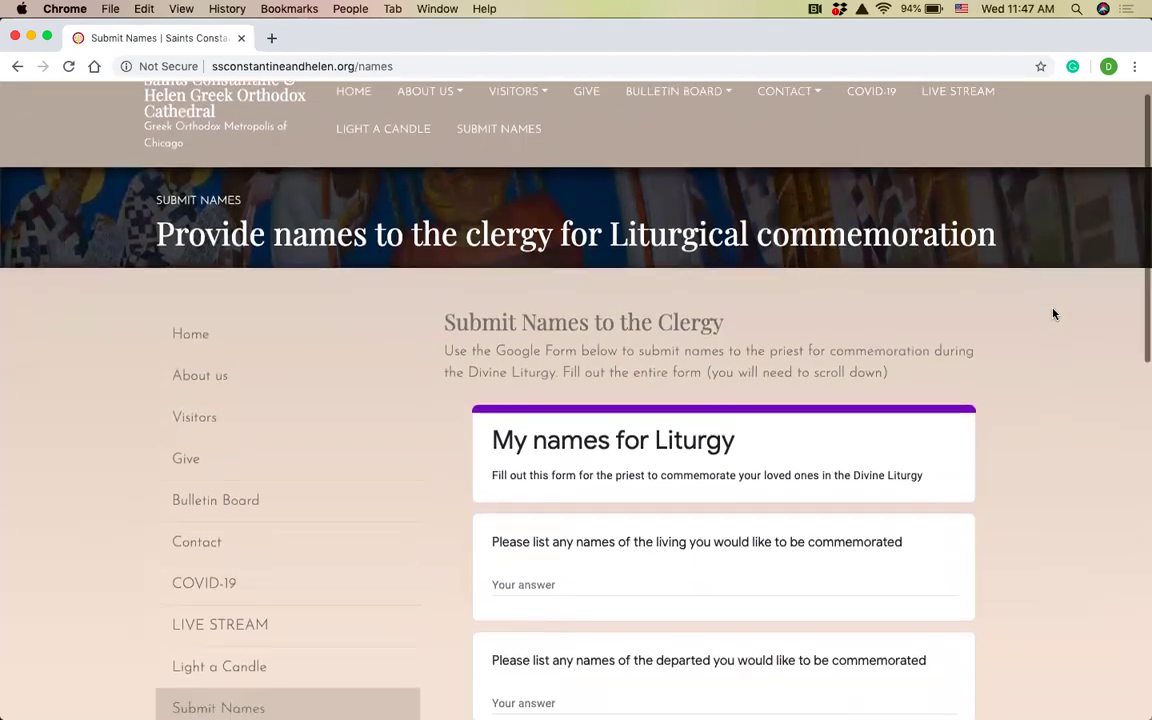